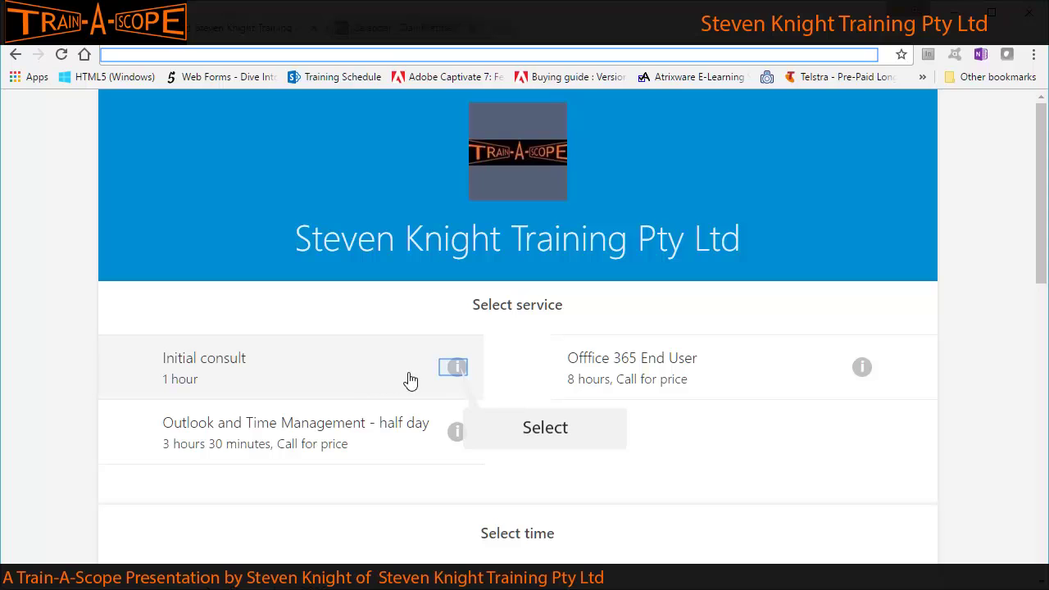
Read the Initial consult and Outlook half-day service details, then choose Outlook and Time Management - half day.
{"action": "left_click", "coordinate": [457, 369]}
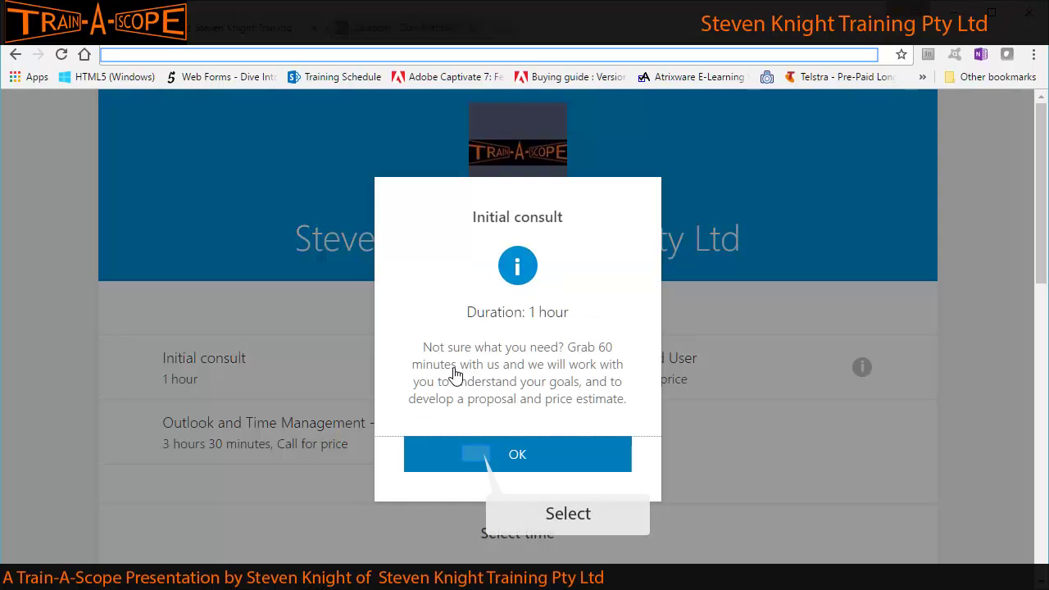
{"action": "left_click", "coordinate": [477, 442]}
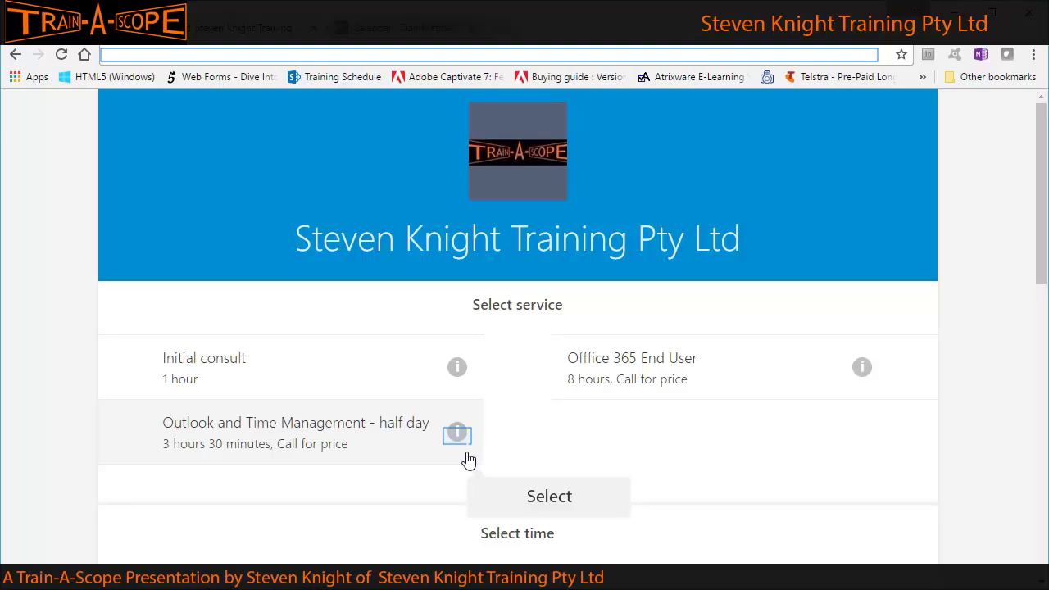
{"action": "left_click", "coordinate": [457, 433]}
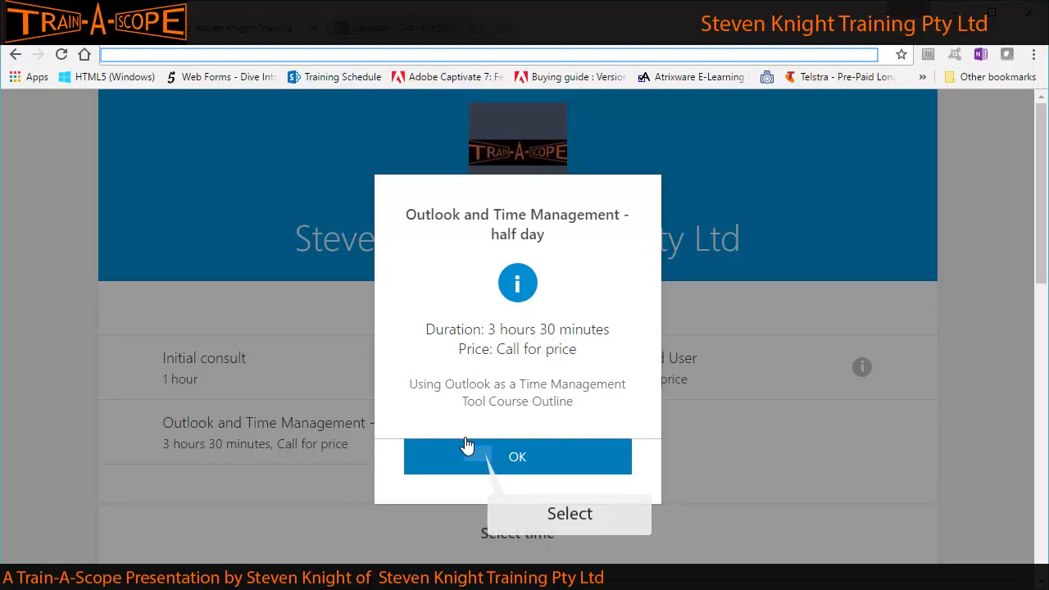
{"action": "left_click", "coordinate": [480, 461]}
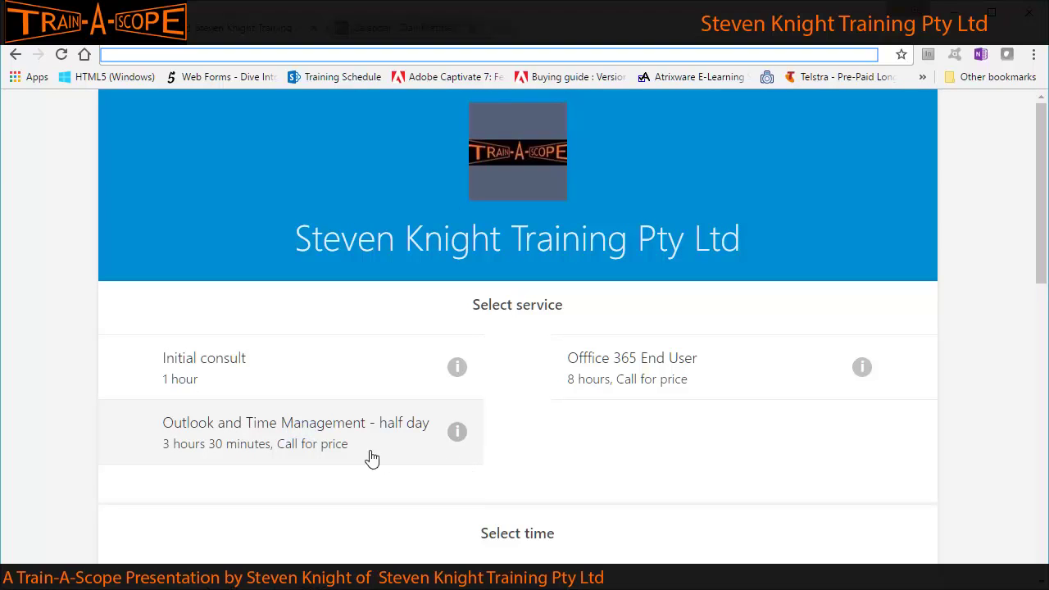
{"action": "left_click", "coordinate": [302, 436]}
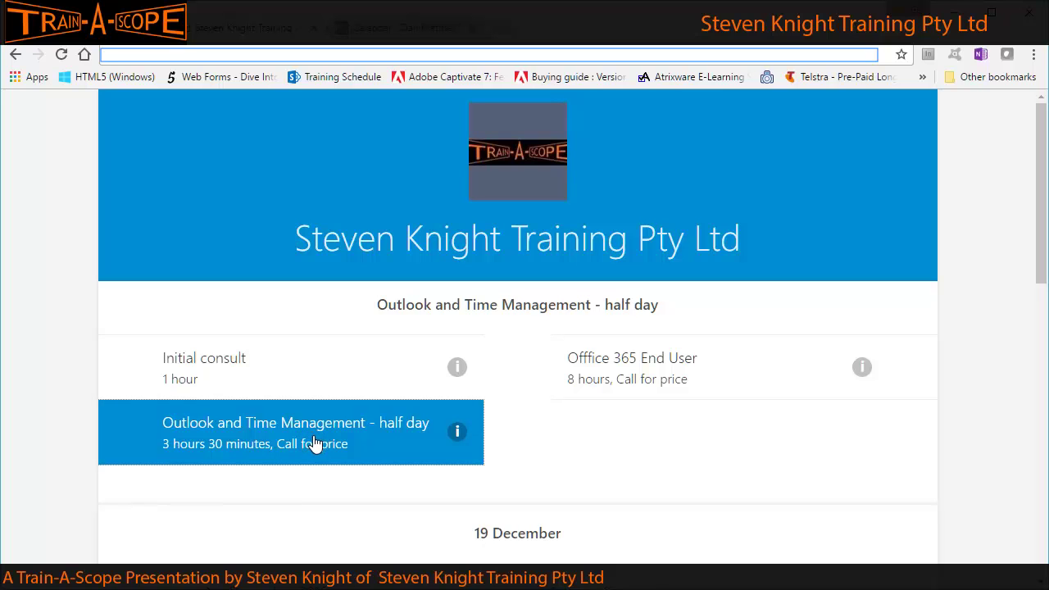
Check 14–17 December for availability, then select 19 December with open slots from 8:00 am to 1:00 pm.
{"action": "scroll", "coordinate": [317, 434], "scroll_direction": "down", "scroll_amount": 4}
{"action": "scroll", "coordinate": [318, 423], "scroll_direction": "down", "scroll_amount": 2}
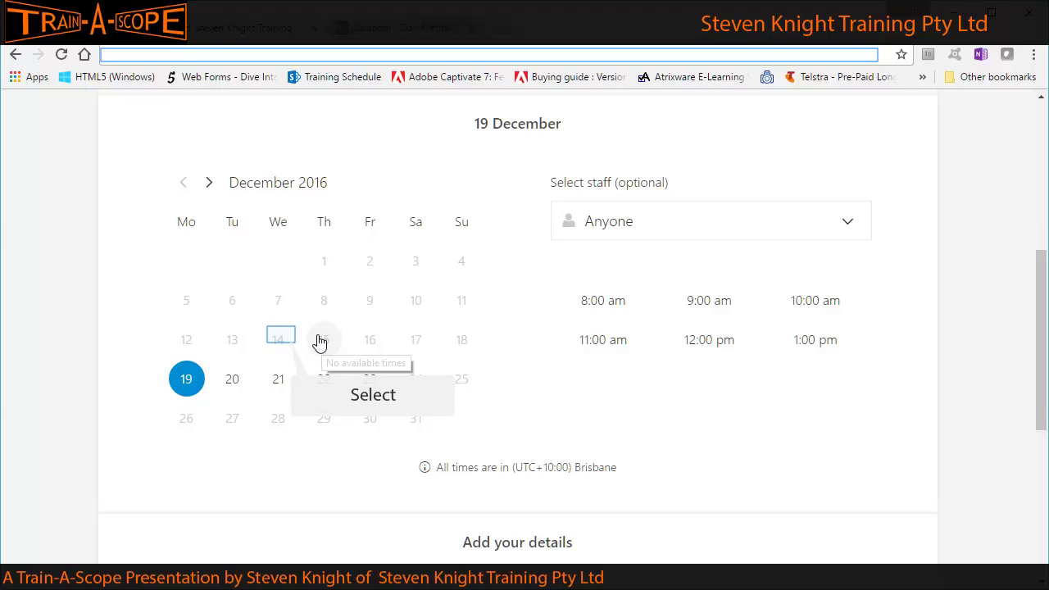
{"action": "left_click", "coordinate": [281, 339]}
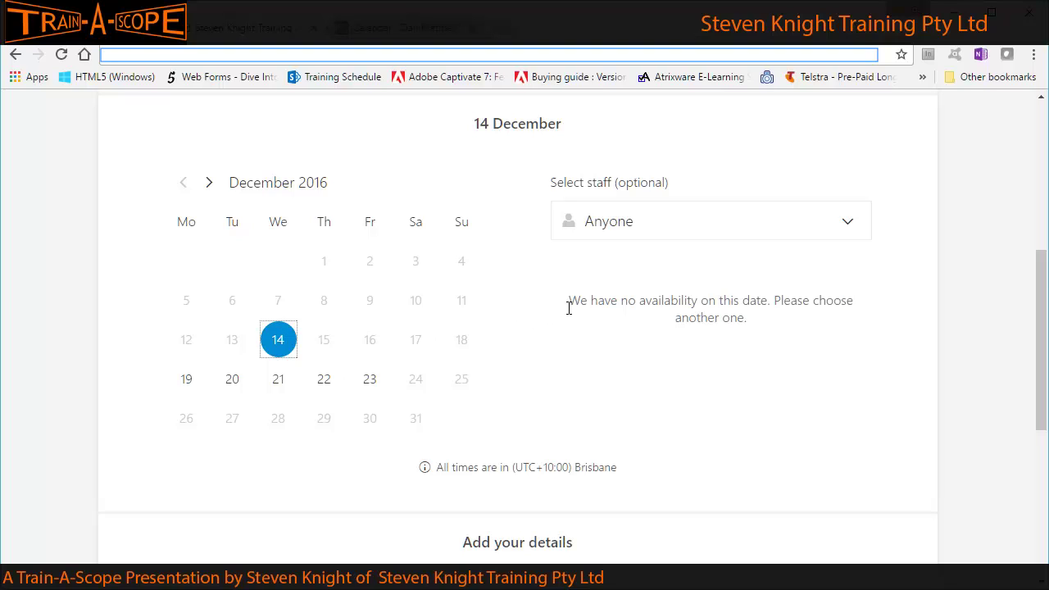
{"action": "left_click_drag", "start_coordinate": [571, 301], "coordinate": [747, 320]}
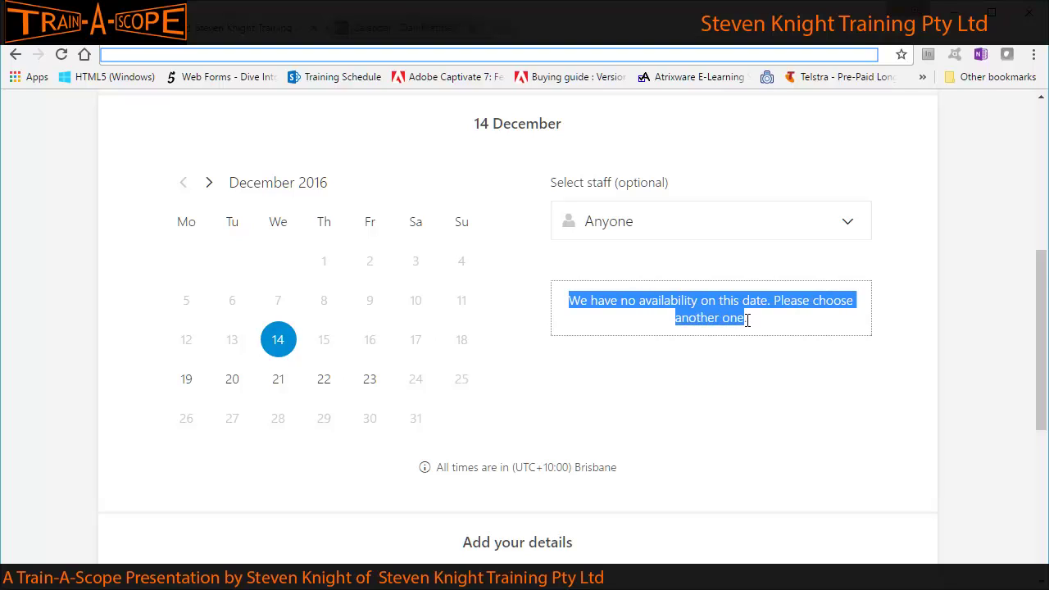
{"action": "left_click", "coordinate": [326, 343]}
{"action": "left_click", "coordinate": [382, 344]}
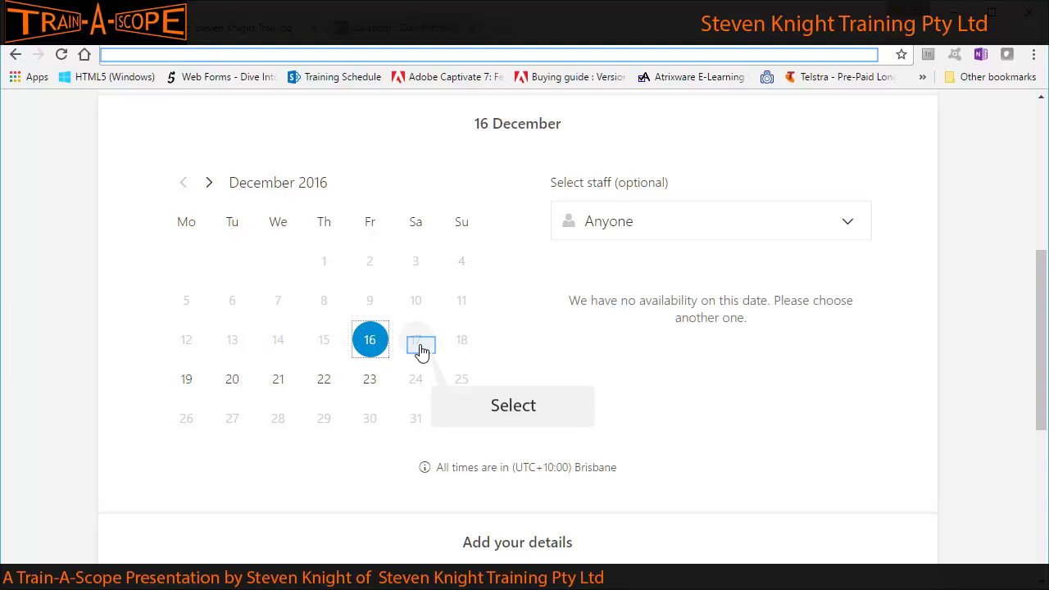
{"action": "left_click", "coordinate": [423, 353]}
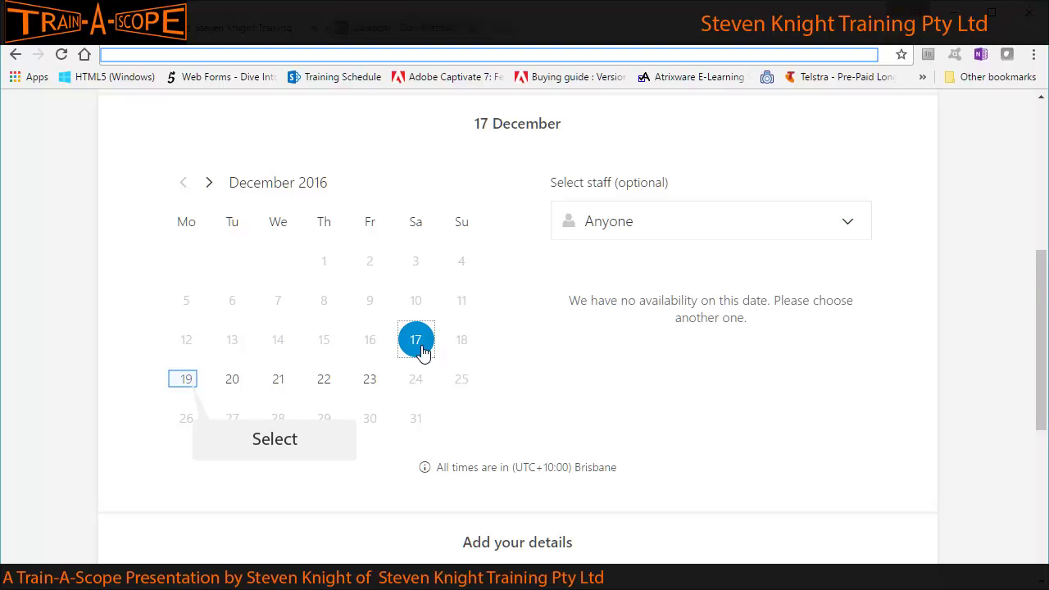
{"action": "left_click", "coordinate": [185, 381]}
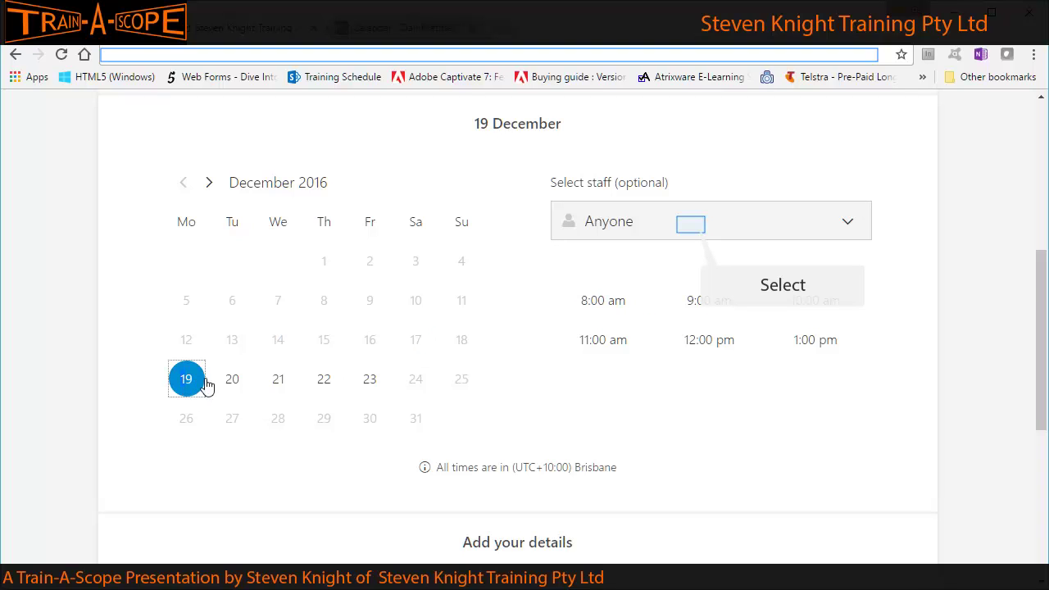
Switch to 20 December, pick the trainer available that day, and take the 9:00 am slot.
{"action": "left_click", "coordinate": [692, 234]}
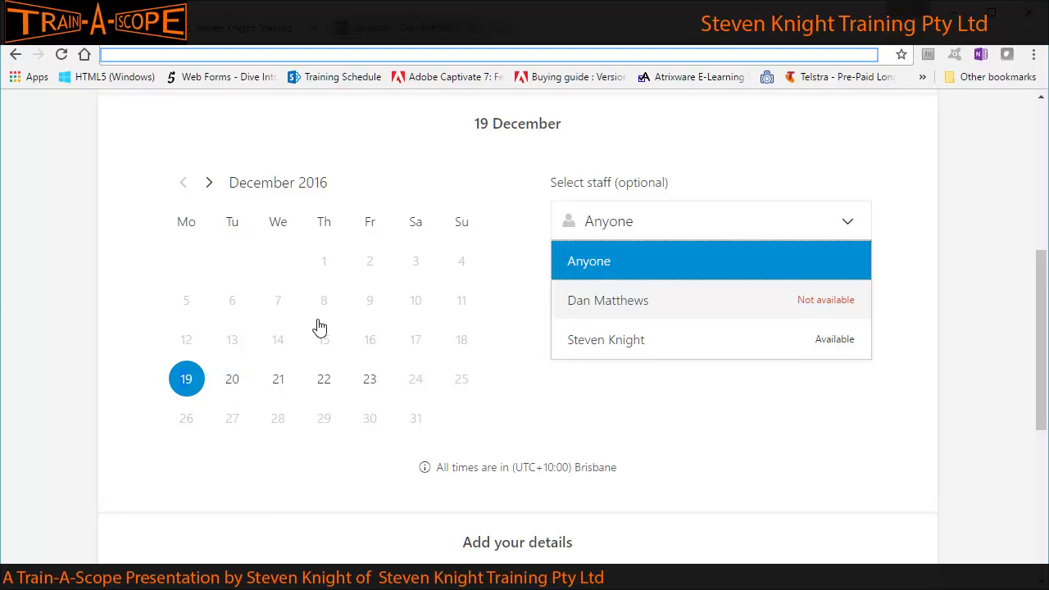
{"action": "left_click", "coordinate": [226, 389]}
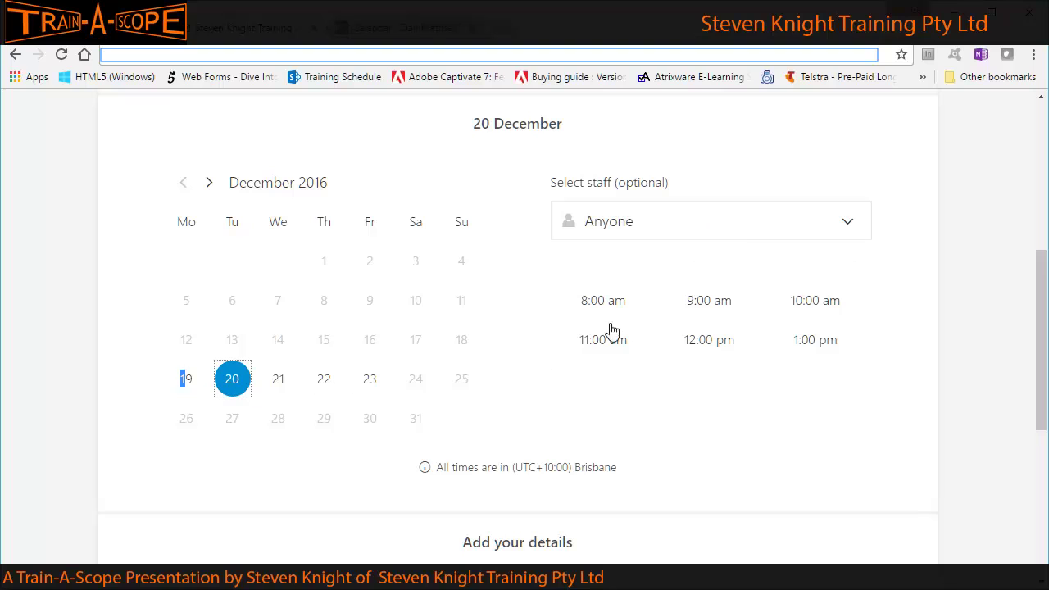
{"action": "left_click", "coordinate": [684, 228]}
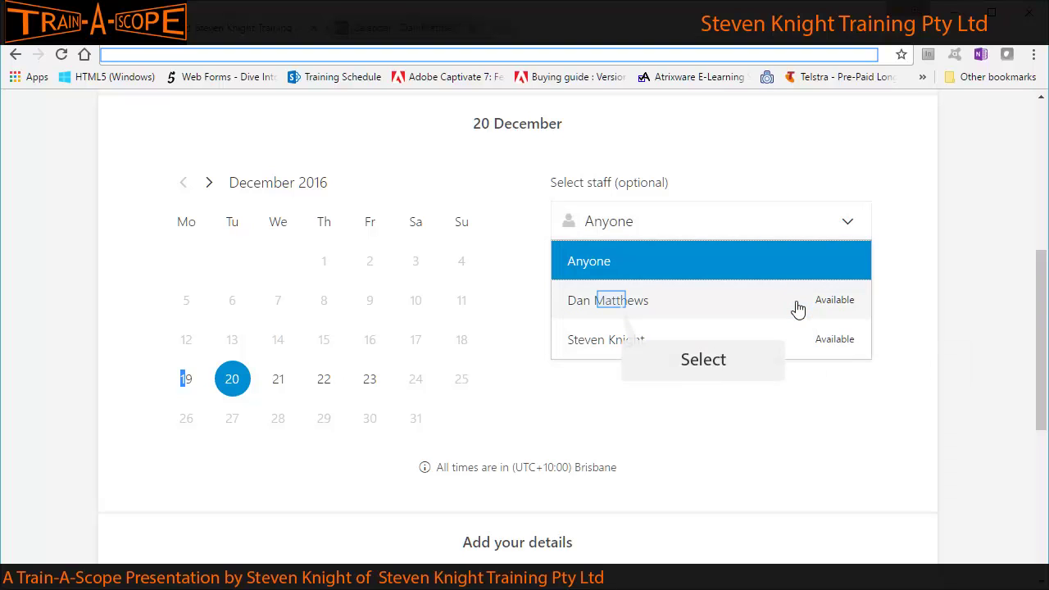
{"action": "left_click", "coordinate": [627, 302]}
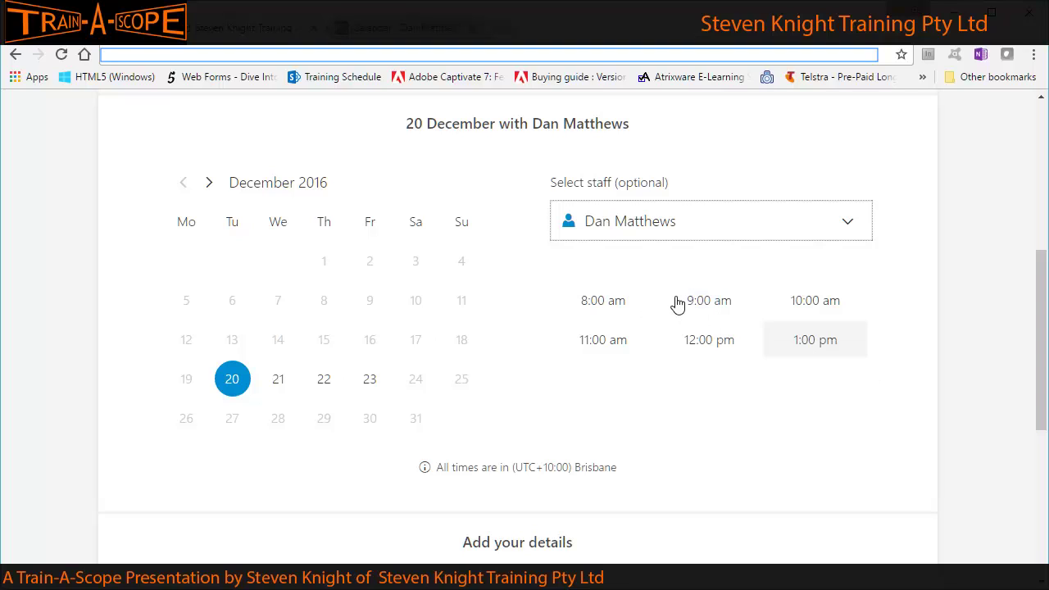
{"action": "left_click", "coordinate": [708, 304]}
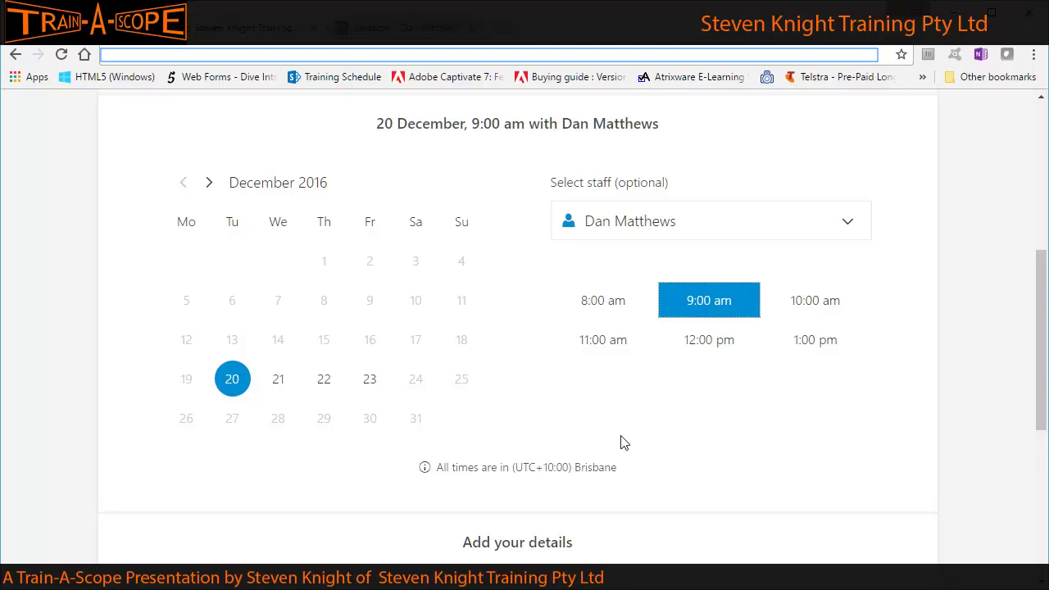
{"action": "scroll", "coordinate": [620, 443], "scroll_direction": "down", "scroll_amount": 3}
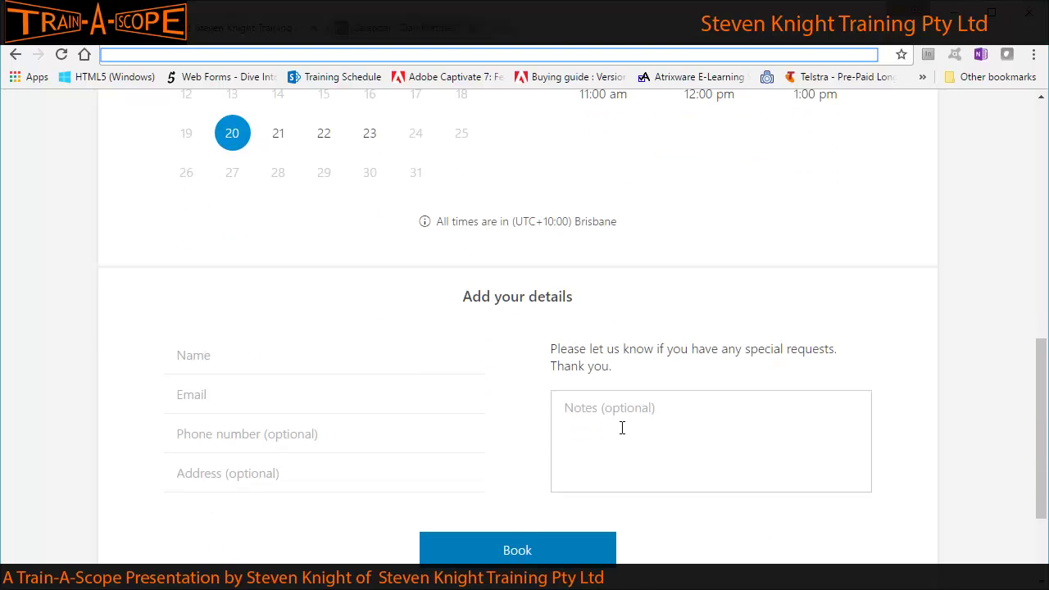
Enter the customer's full name and e-mail address in the booking details.
{"action": "left_click", "coordinate": [177, 355]}
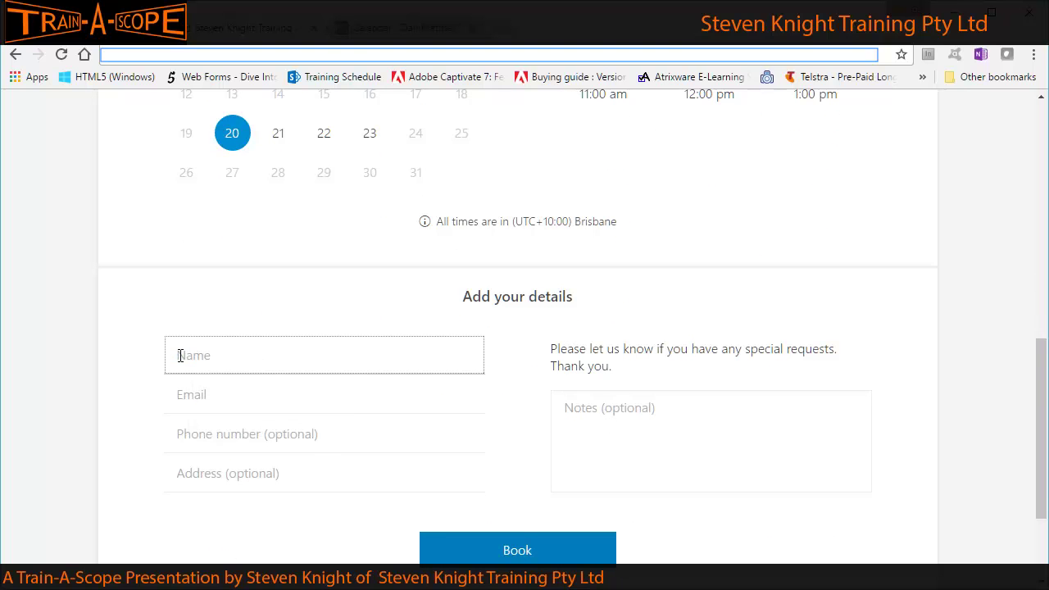
{"action": "type", "text": "Mary X Ternal"}
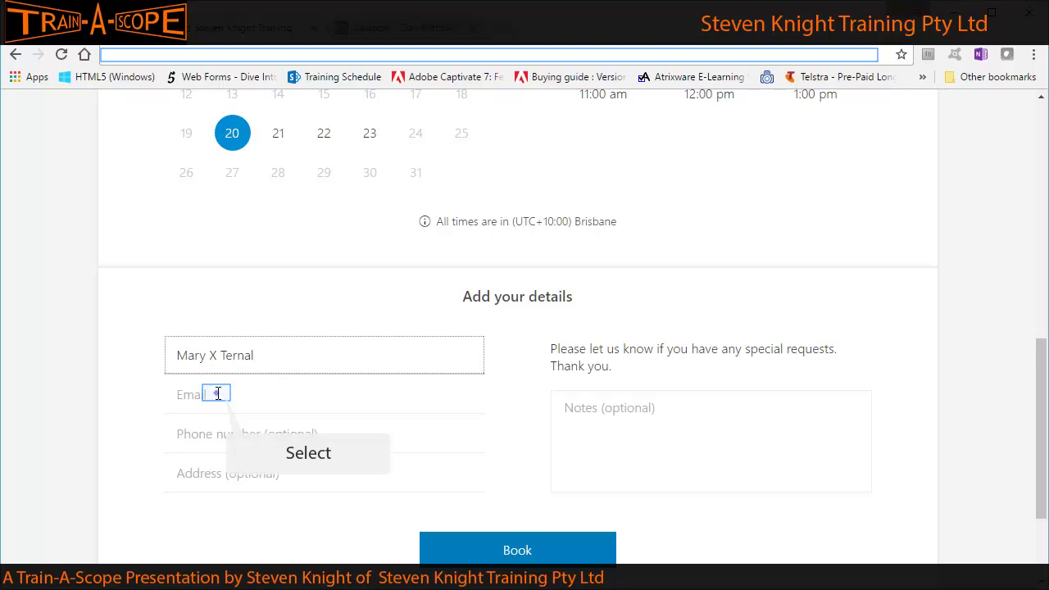
{"action": "left_click", "coordinate": [217, 394]}
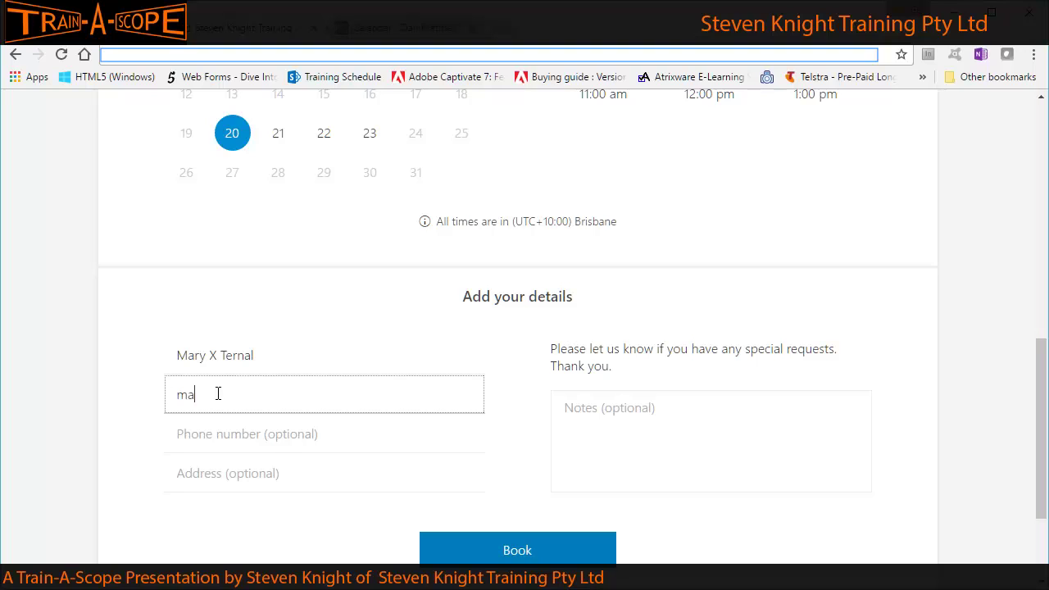
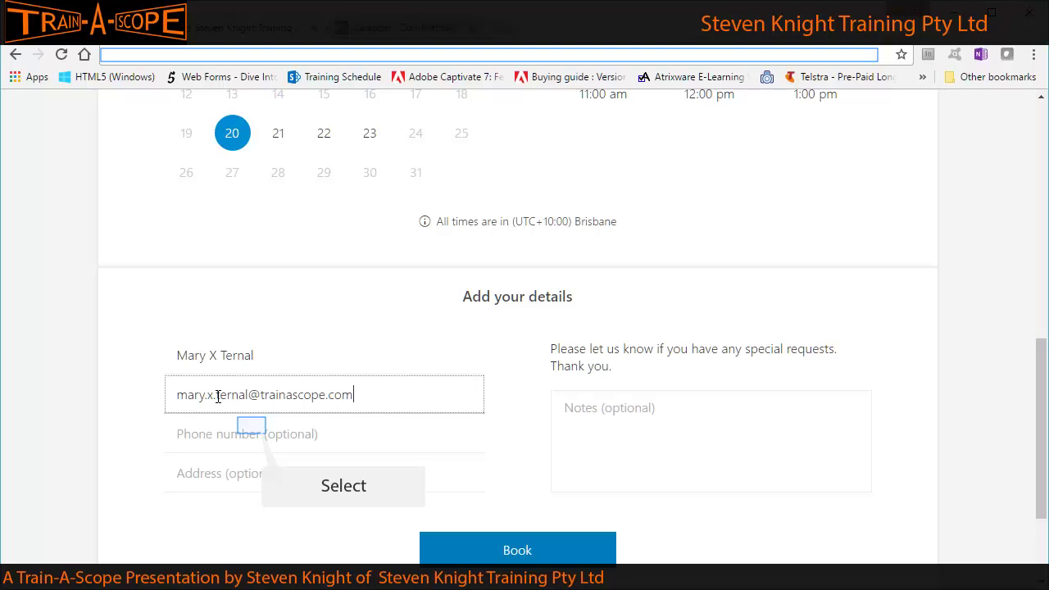
Add the customer's phone number and street address.
{"action": "left_click", "coordinate": [253, 425]}
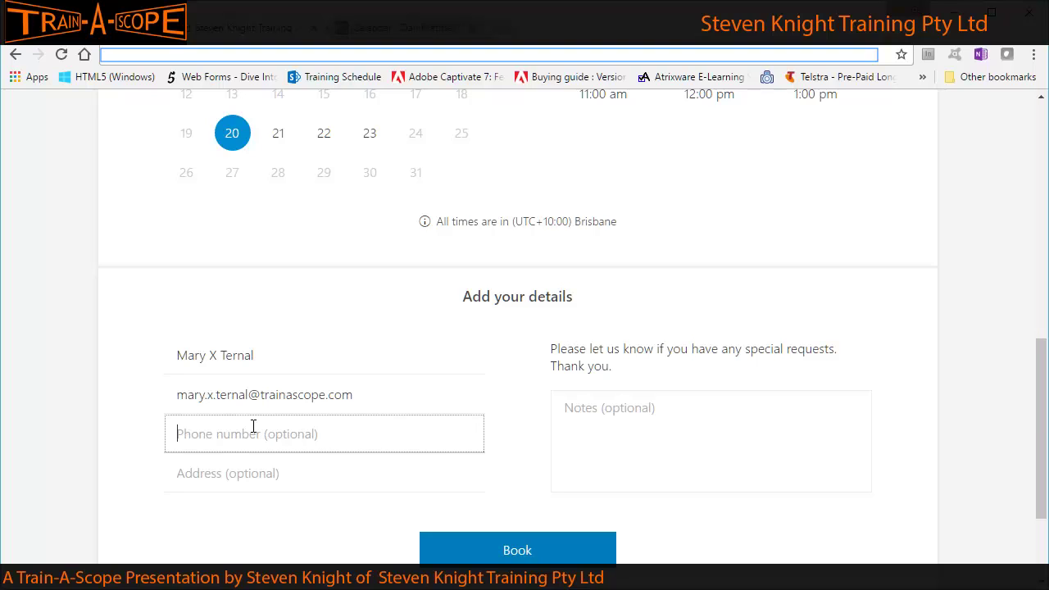
{"action": "type", "text": "07 5555 5555"}
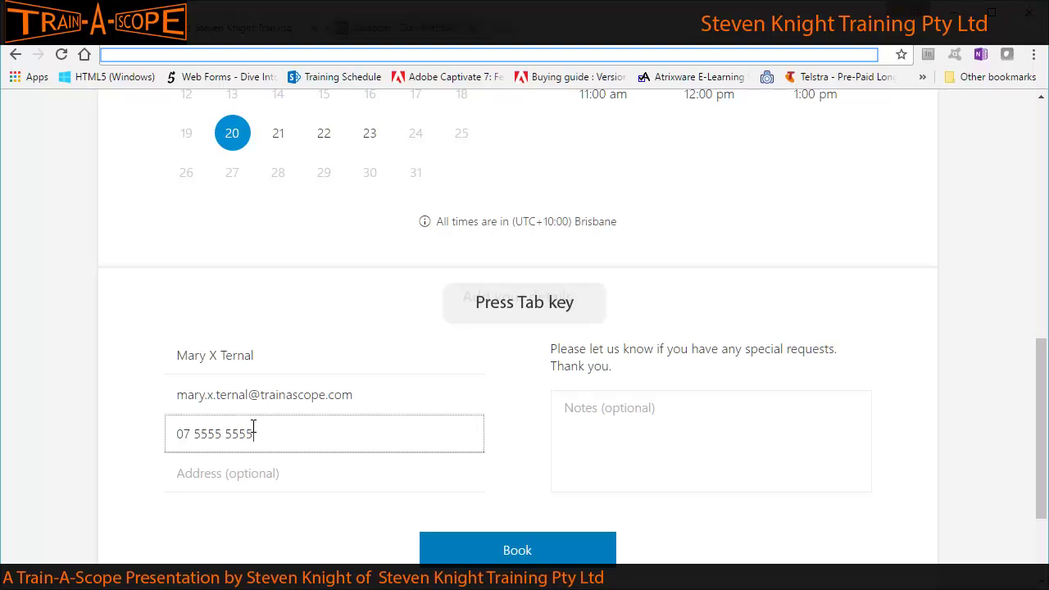
{"action": "key", "text": "Tab"}
{"action": "type", "text": "77 Sunset S"}
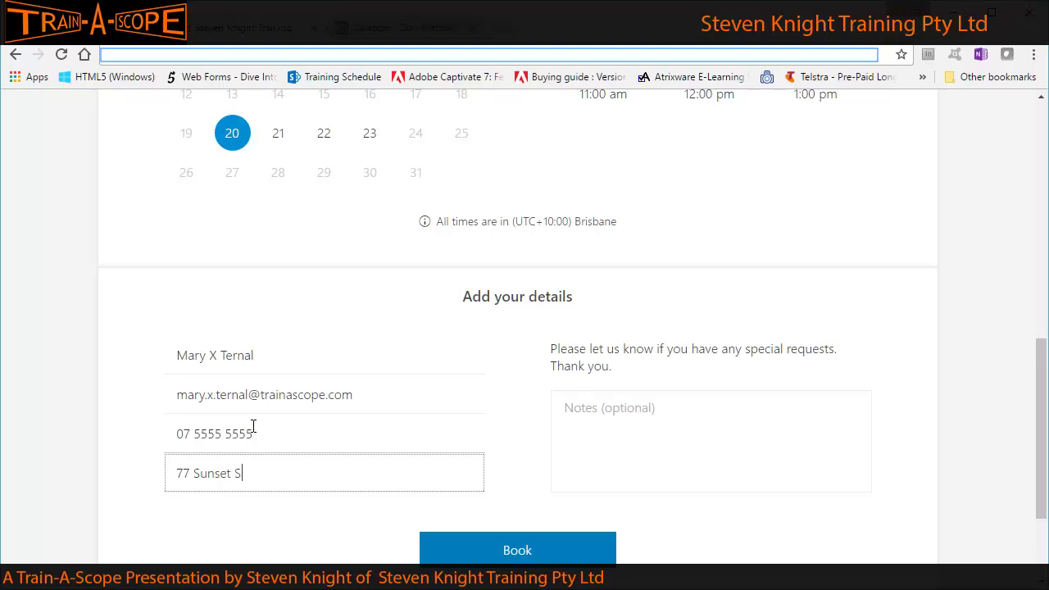
{"action": "type", "text": "trip"}
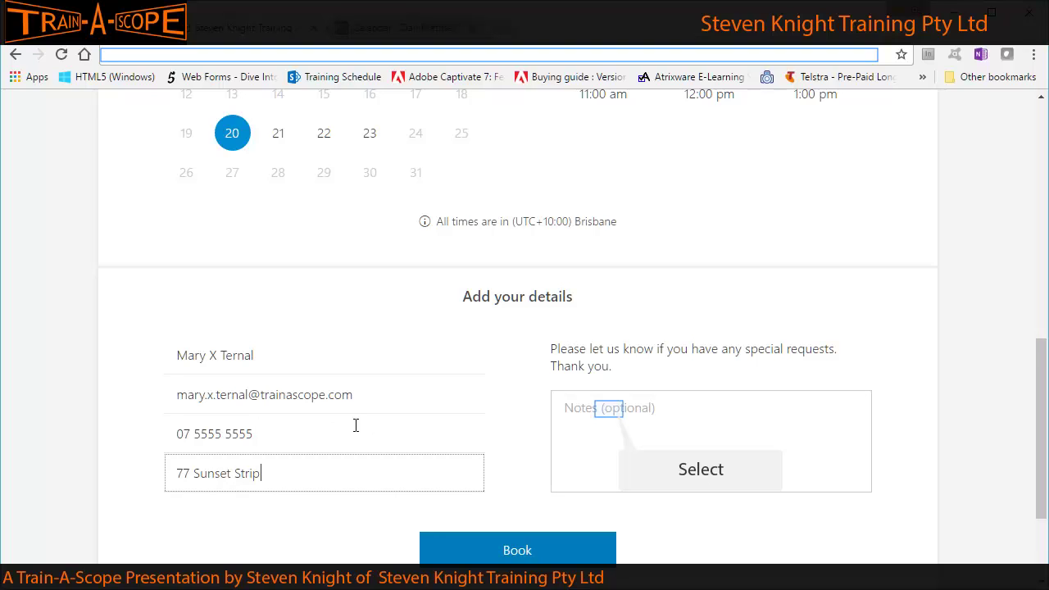
Write 'need to discuss custom requirements' in the special requests note, correcting typos along the way.
{"action": "left_click", "coordinate": [610, 410]}
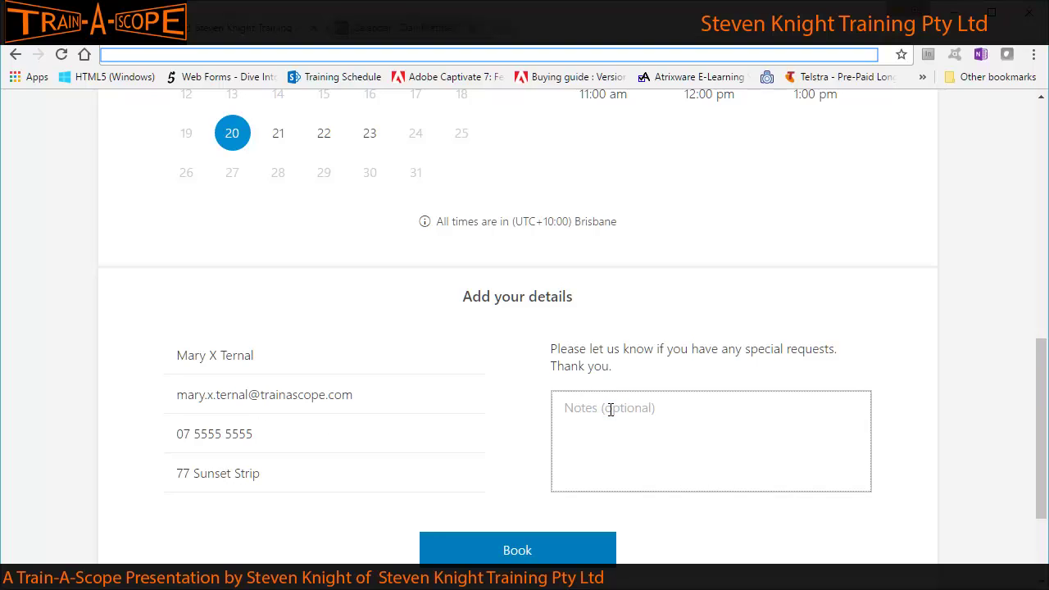
{"action": "type", "text": "need to dos"}
{"action": "key", "text": "BackSpace"}
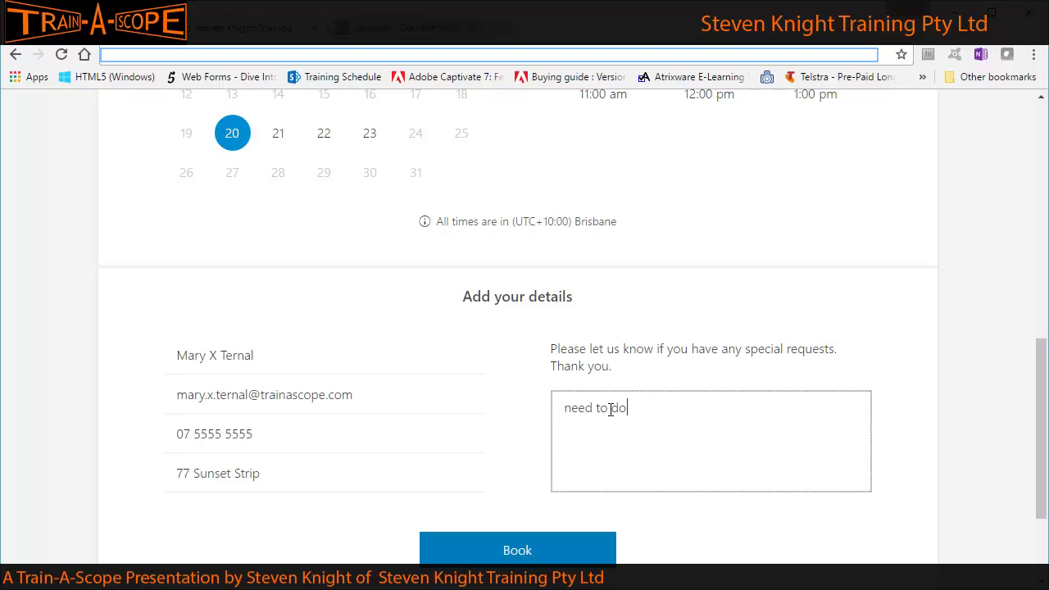
{"action": "type", "text": "i"}
{"action": "key", "text": "BackSpace"}
{"action": "key", "text": "BackSpace"}
{"action": "type", "text": "iscuss cuis"}
{"action": "key", "text": "BackSpace"}
{"action": "key", "text": "BackSpace"}
{"action": "type", "text": "sto"}
{"action": "key", "text": "BackSpace"}
{"action": "type", "text": "requirements"}
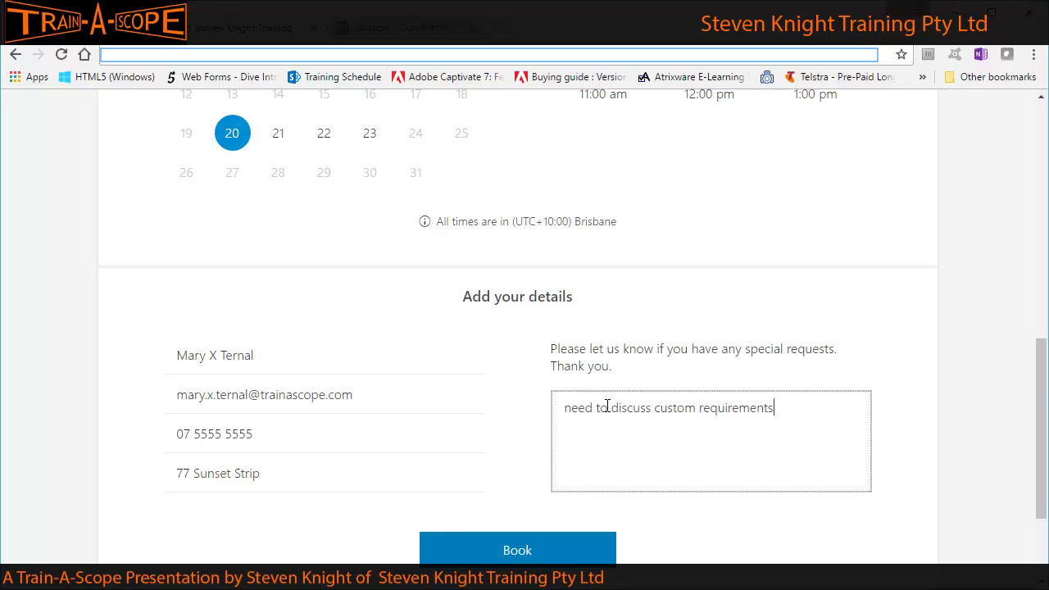
Review the 20 December 9:00 am date, time and staff, then submit the booking with Book.
{"action": "scroll", "coordinate": [607, 400], "scroll_direction": "up", "scroll_amount": 4}
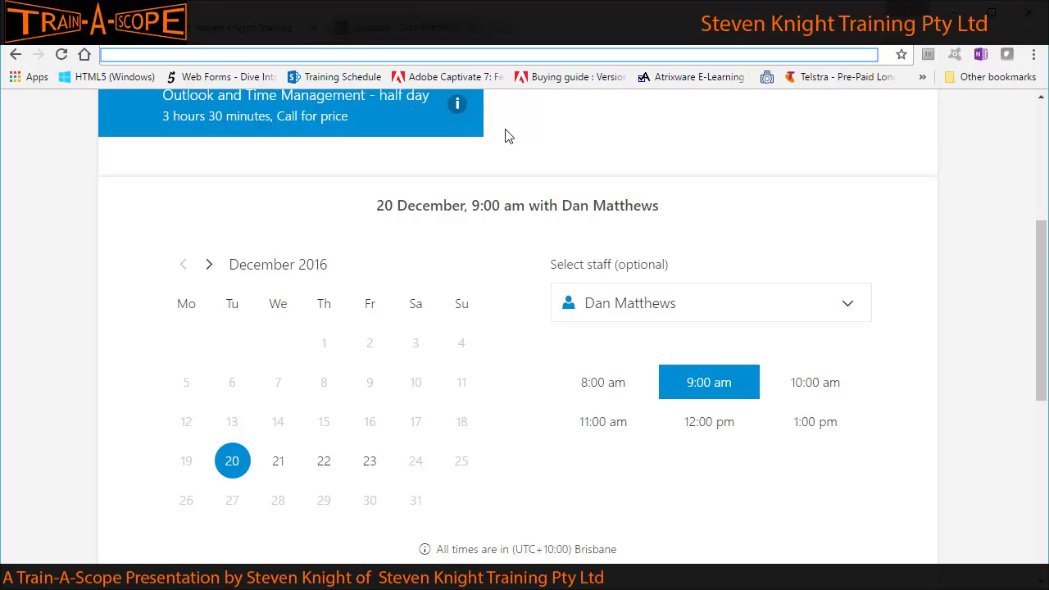
{"action": "scroll", "coordinate": [645, 463], "scroll_direction": "down", "scroll_amount": 3}
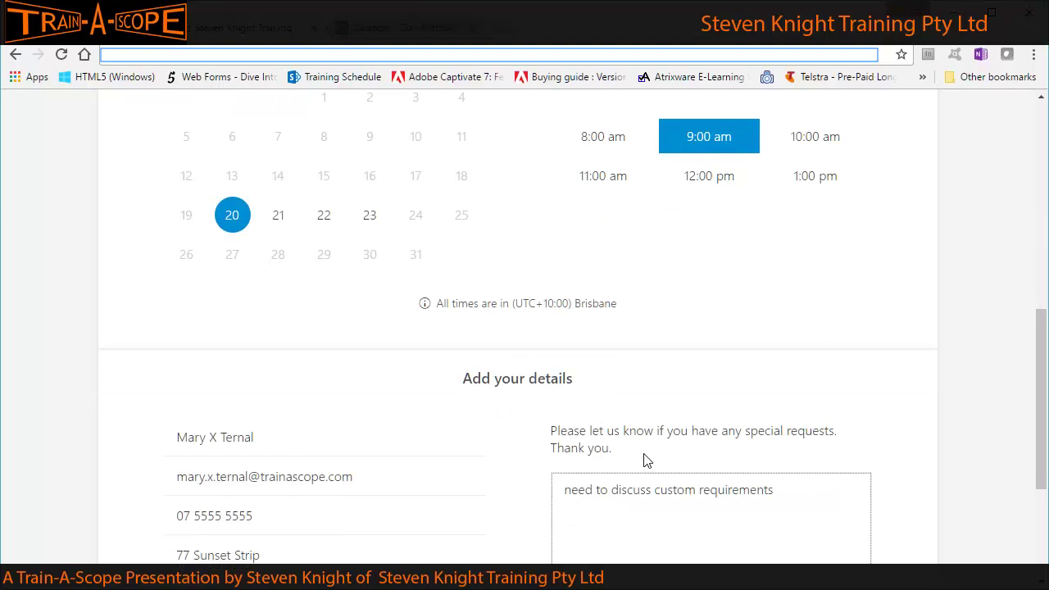
{"action": "scroll", "coordinate": [645, 463], "scroll_direction": "down", "scroll_amount": 2}
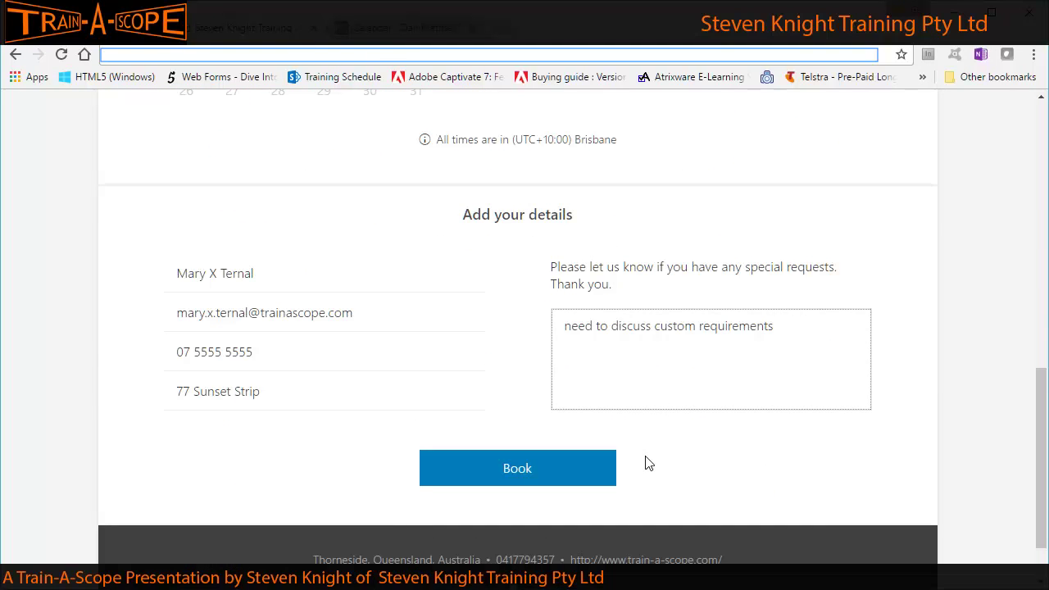
{"action": "scroll", "coordinate": [598, 475], "scroll_direction": "up", "scroll_amount": 5}
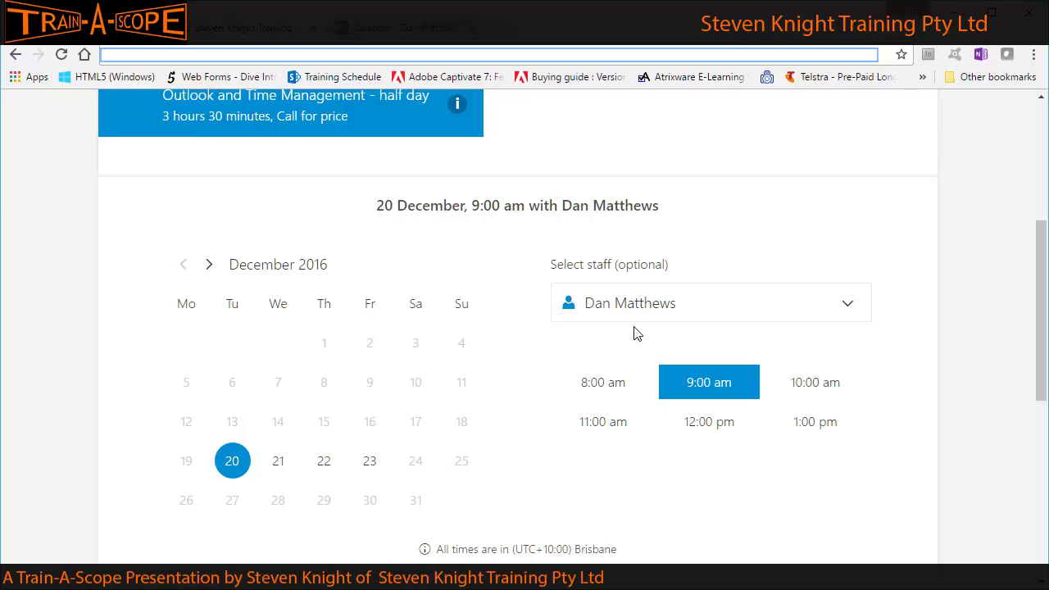
{"action": "scroll", "coordinate": [636, 332], "scroll_direction": "down", "scroll_amount": 5}
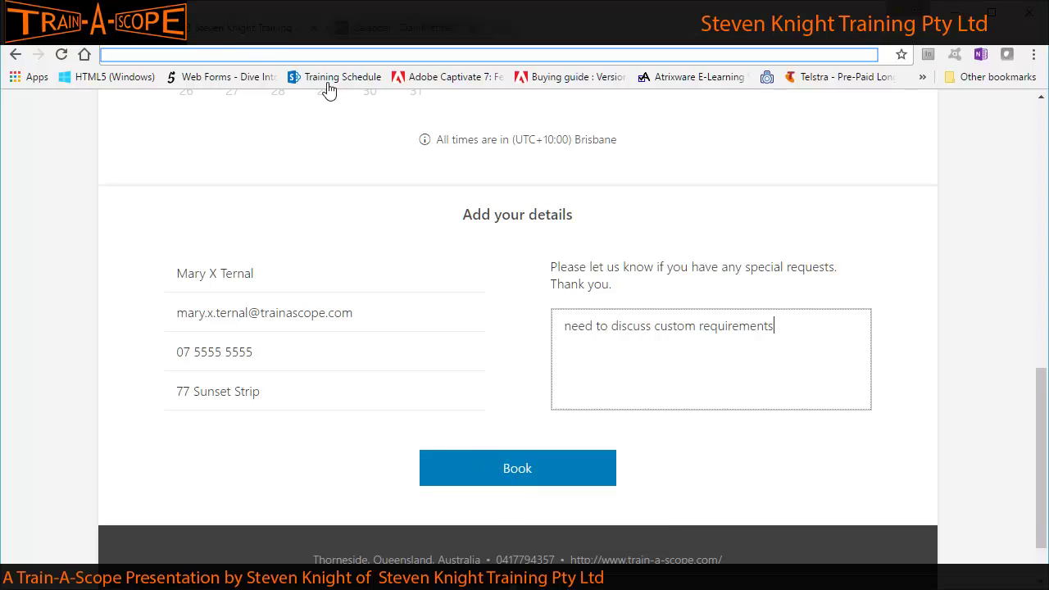
{"action": "left_click", "coordinate": [494, 472]}
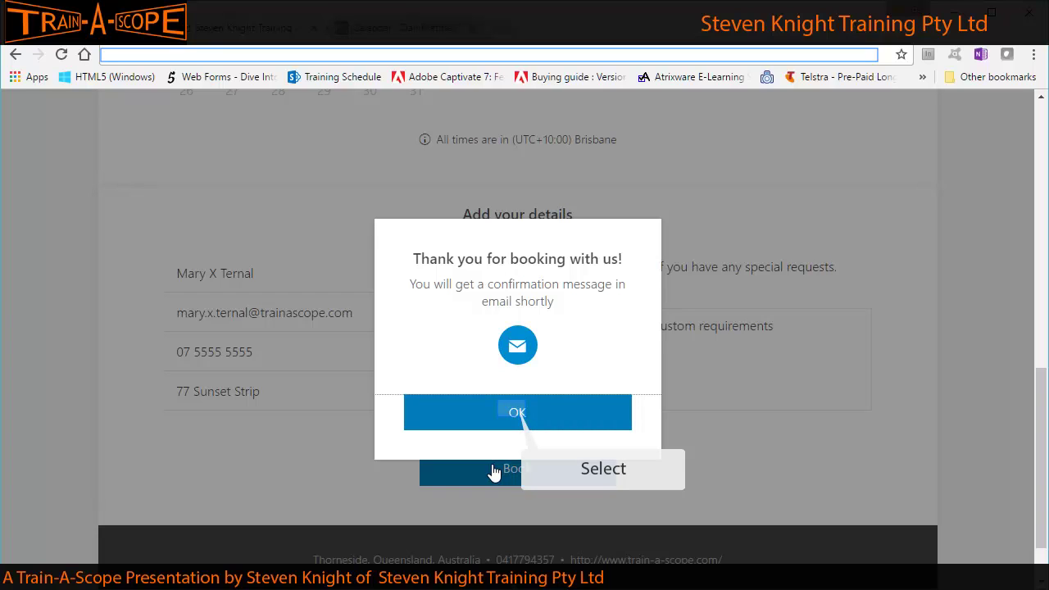
Dismiss the thank-you message and review the upcoming 20 December booking.
{"action": "left_click", "coordinate": [514, 416]}
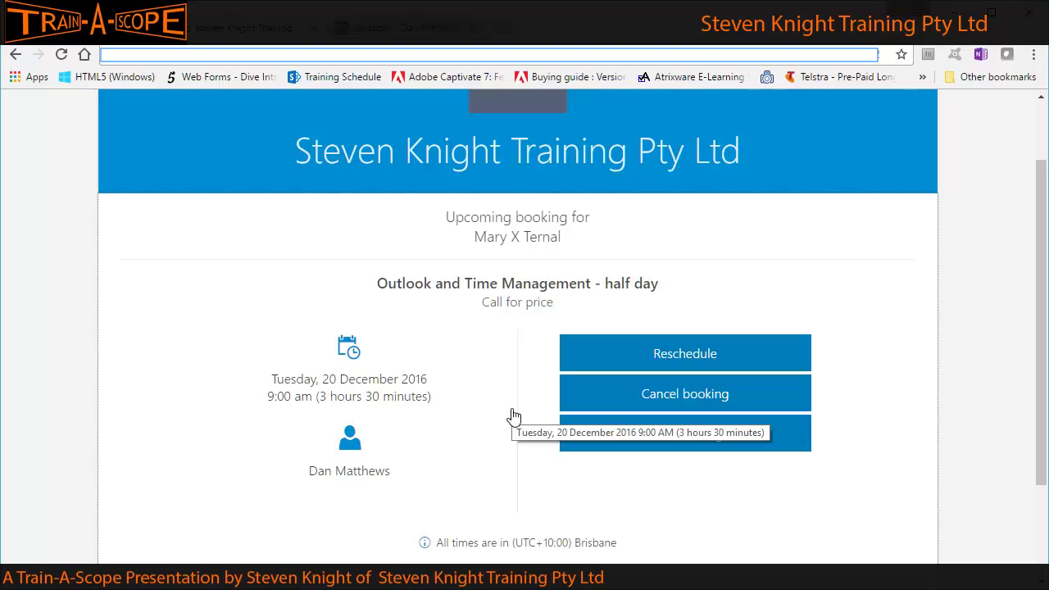
{"action": "left_click", "coordinate": [663, 402]}
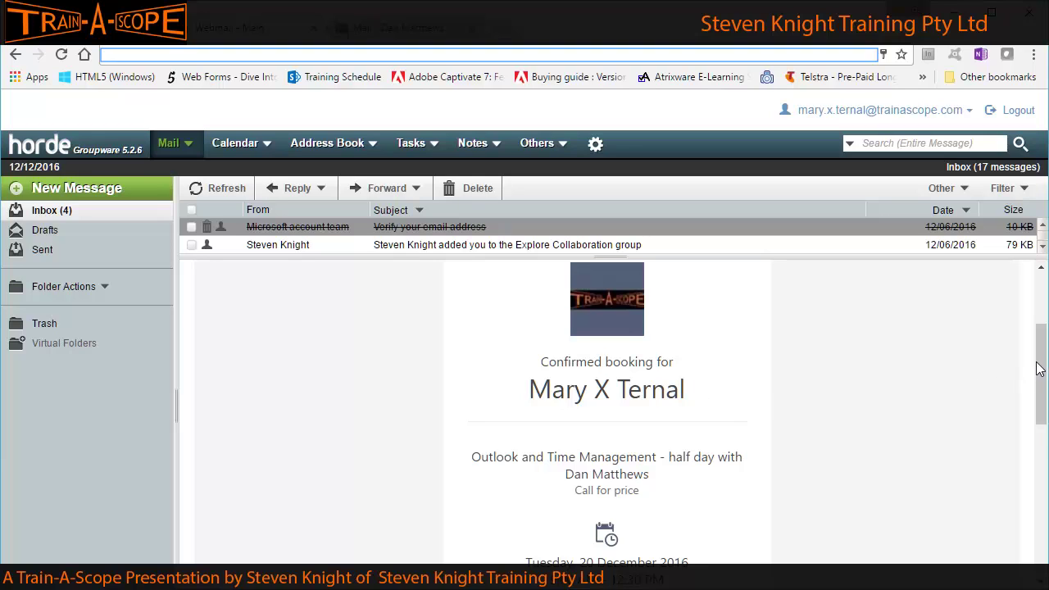
{"action": "left_click_drag", "start_coordinate": [1039, 364], "coordinate": [1020, 423]}
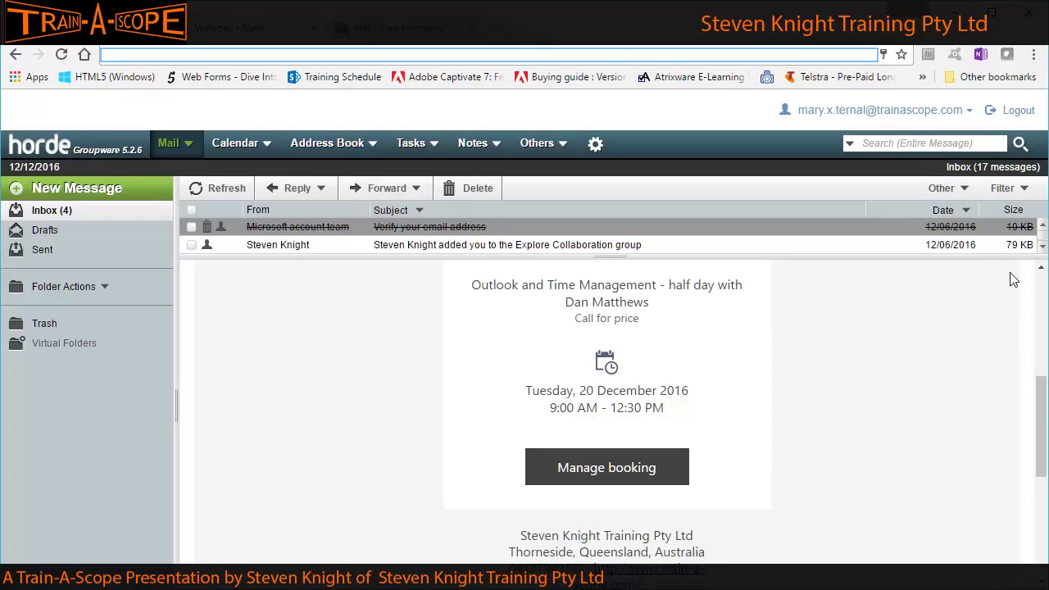
{"action": "left_click_drag", "start_coordinate": [1043, 409], "coordinate": [1034, 450]}
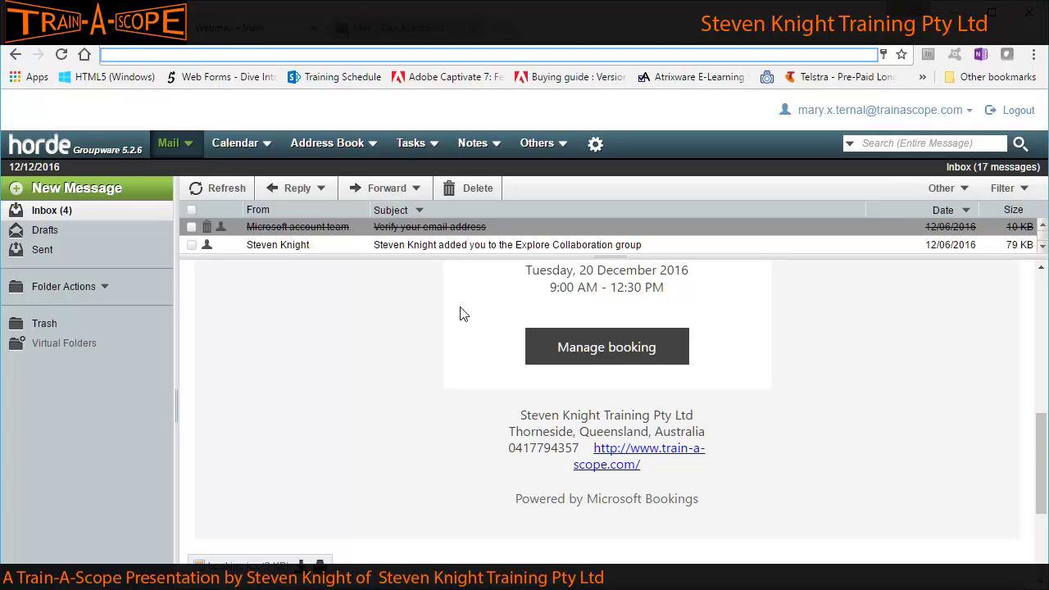
{"action": "scroll", "coordinate": [479, 463], "scroll_direction": "down", "scroll_amount": 3}
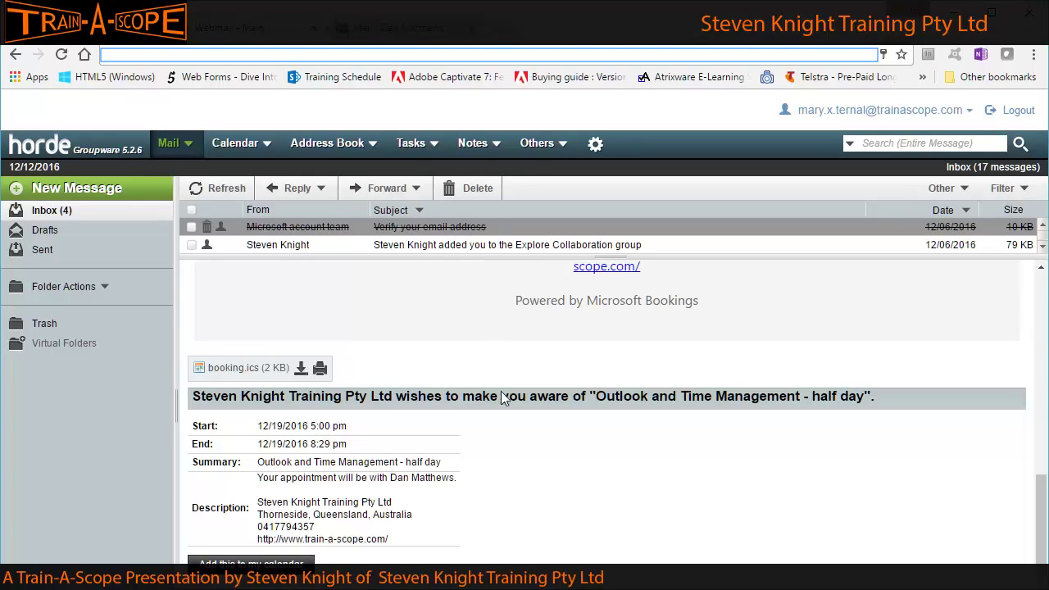
{"action": "scroll", "coordinate": [508, 502], "scroll_direction": "up", "scroll_amount": 3}
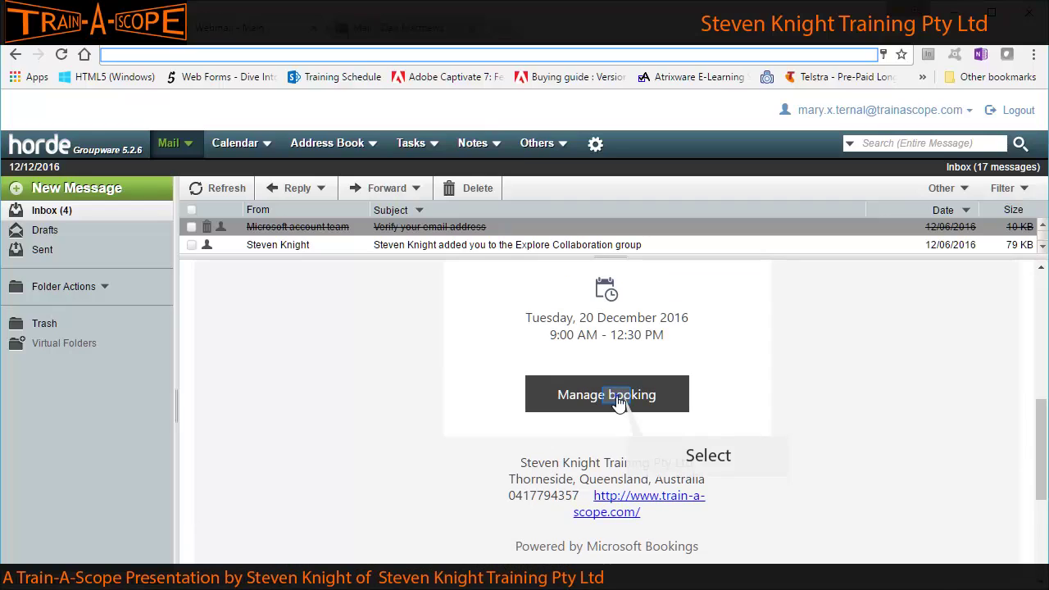
Open the booking's management page, then return to webmail to view the booking.ics event details.
{"action": "left_click", "coordinate": [618, 397]}
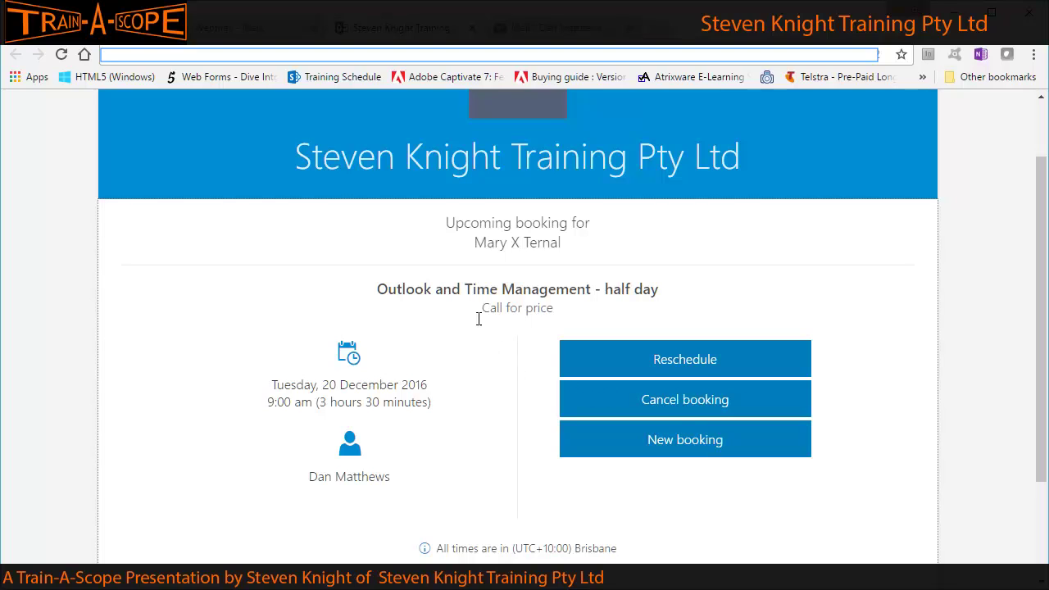
{"action": "scroll", "coordinate": [435, 148], "scroll_direction": "up", "scroll_amount": 1}
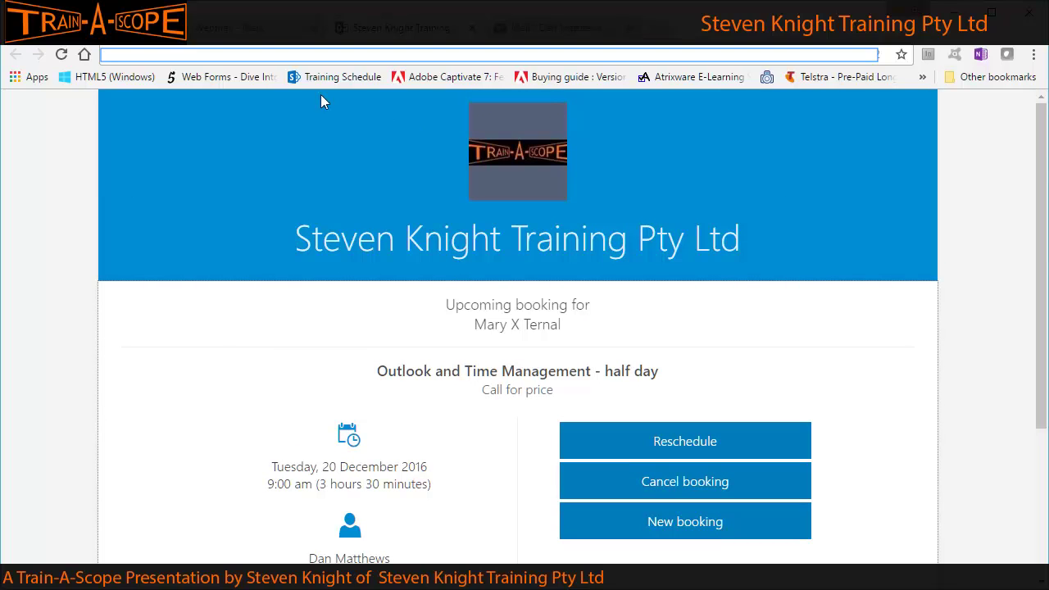
{"action": "left_click", "coordinate": [257, 33]}
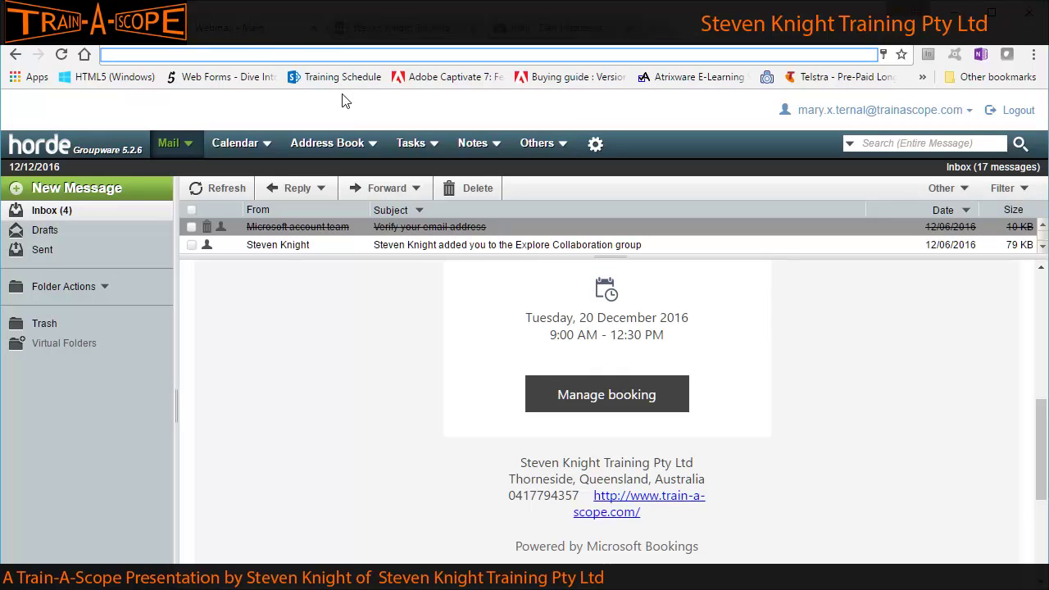
{"action": "scroll", "coordinate": [390, 411], "scroll_direction": "down", "scroll_amount": 7}
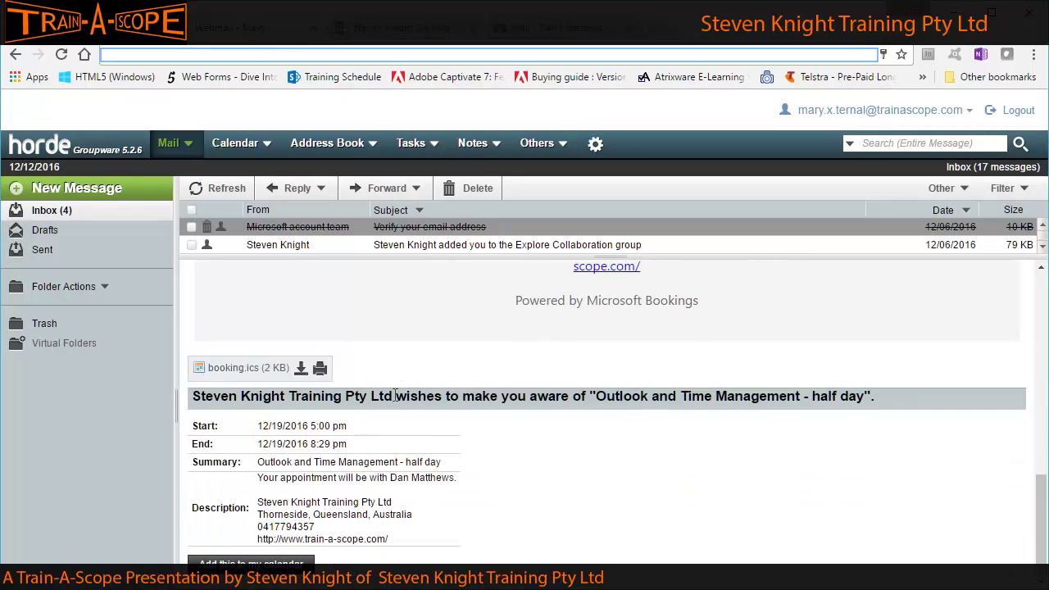
{"action": "scroll", "coordinate": [395, 395], "scroll_direction": "up", "scroll_amount": 8}
{"action": "scroll", "coordinate": [394, 395], "scroll_direction": "up", "scroll_amount": 3}
{"action": "scroll", "coordinate": [394, 397], "scroll_direction": "down", "scroll_amount": 5}
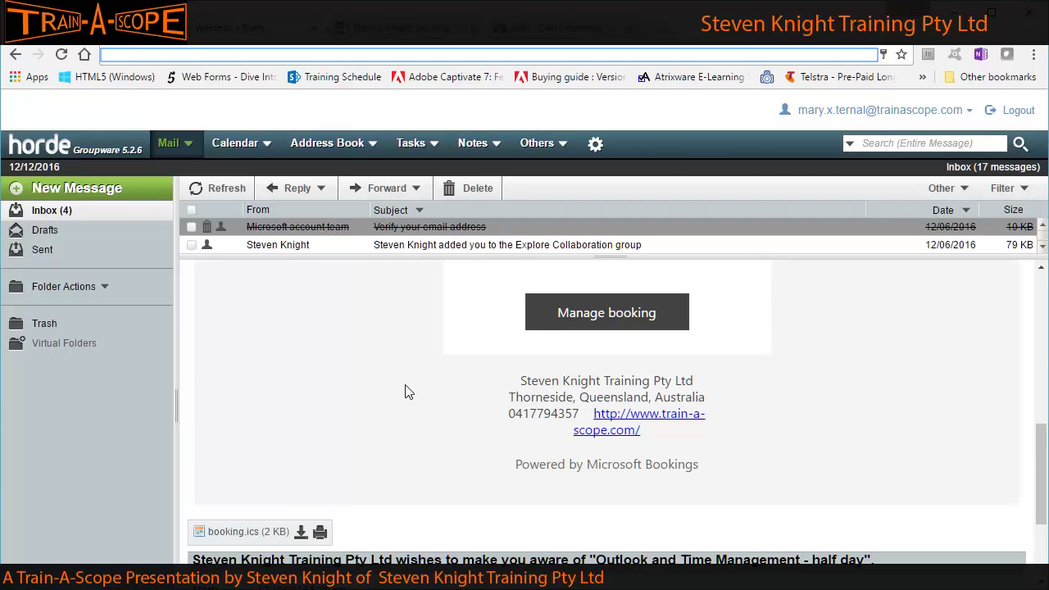
{"action": "scroll", "coordinate": [407, 391], "scroll_direction": "down", "scroll_amount": 1}
{"action": "scroll", "coordinate": [407, 391], "scroll_direction": "down", "scroll_amount": 2}
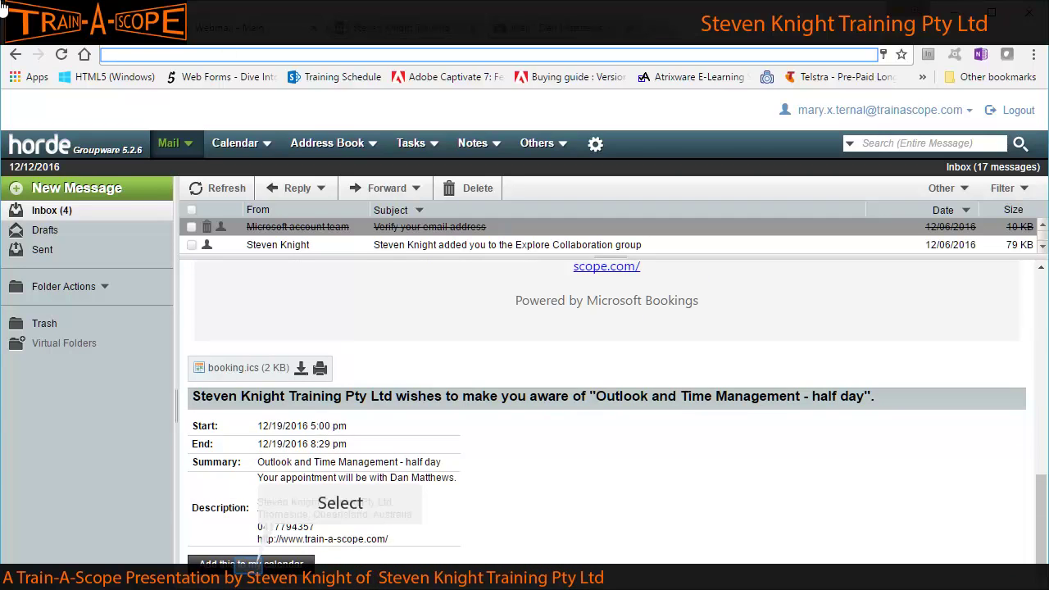
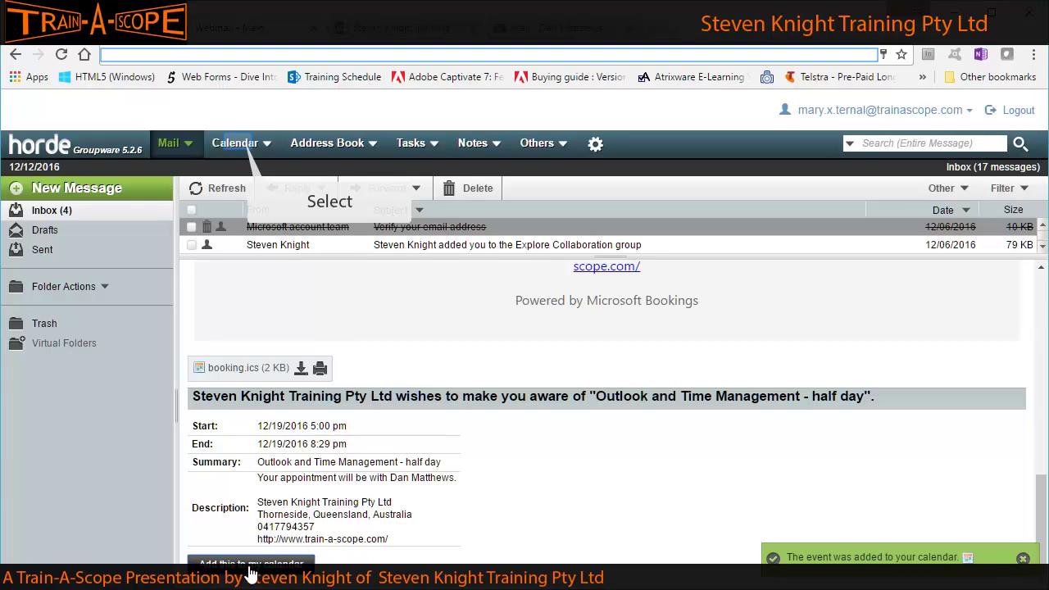
{"action": "left_click", "coordinate": [238, 145]}
{"action": "left_click", "coordinate": [238, 145]}
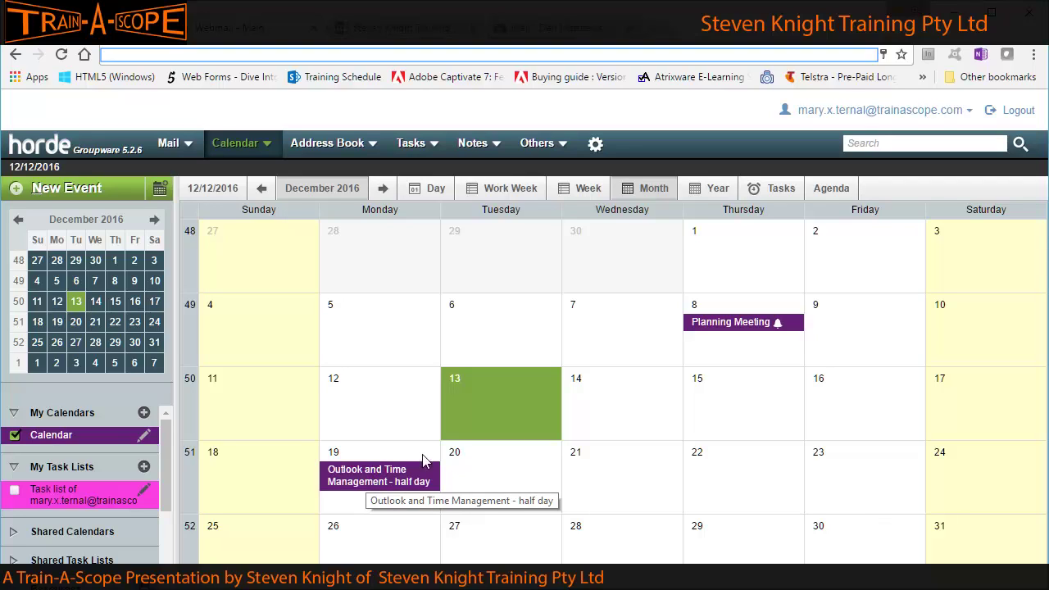
{"action": "left_click", "coordinate": [511, 32]}
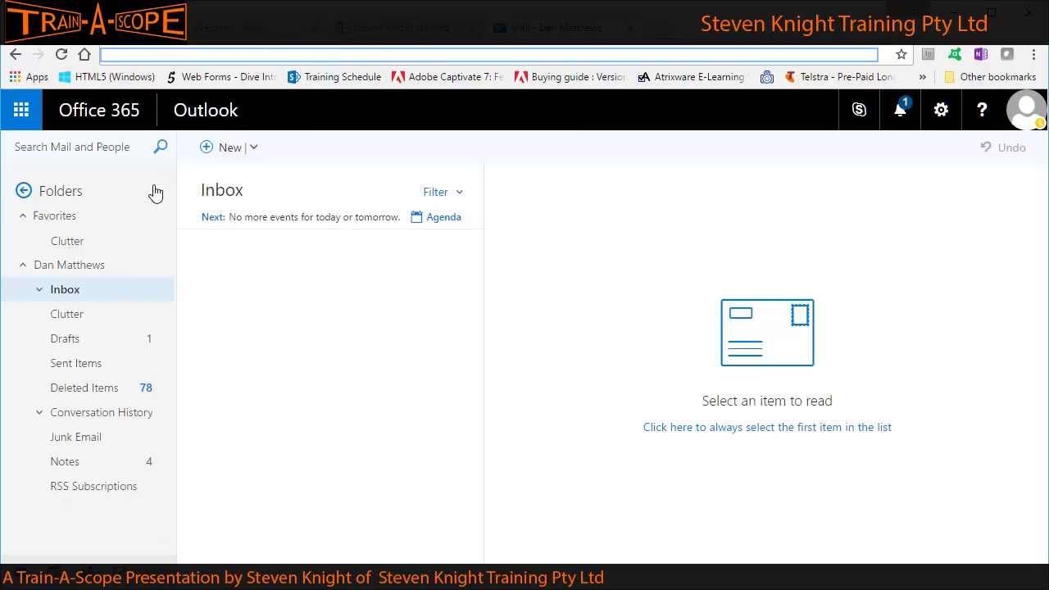
Open the 9a Outlook and Time Management booking on 20 December in the Outlook calendar.
{"action": "left_click", "coordinate": [54, 578]}
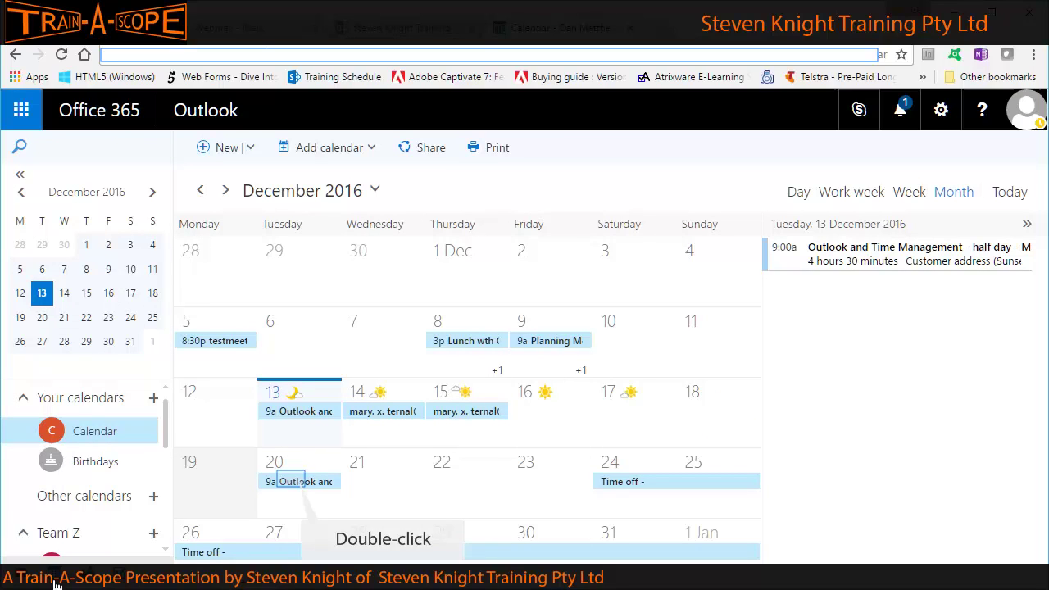
{"action": "double_click", "coordinate": [293, 484]}
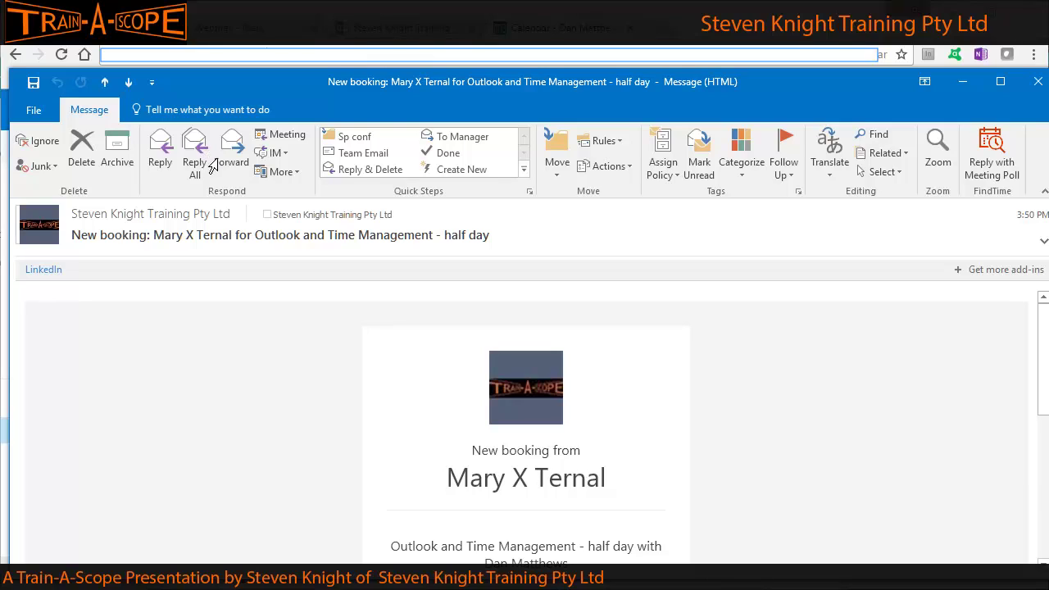
{"action": "scroll", "coordinate": [233, 372], "scroll_direction": "down", "scroll_amount": 5}
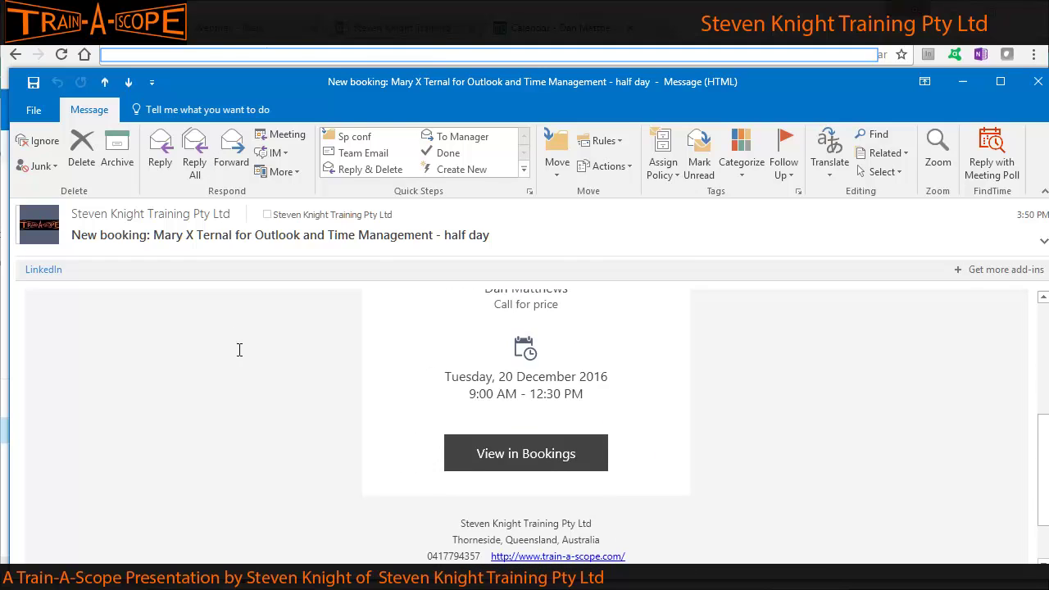
{"action": "scroll", "coordinate": [239, 349], "scroll_direction": "down", "scroll_amount": 2}
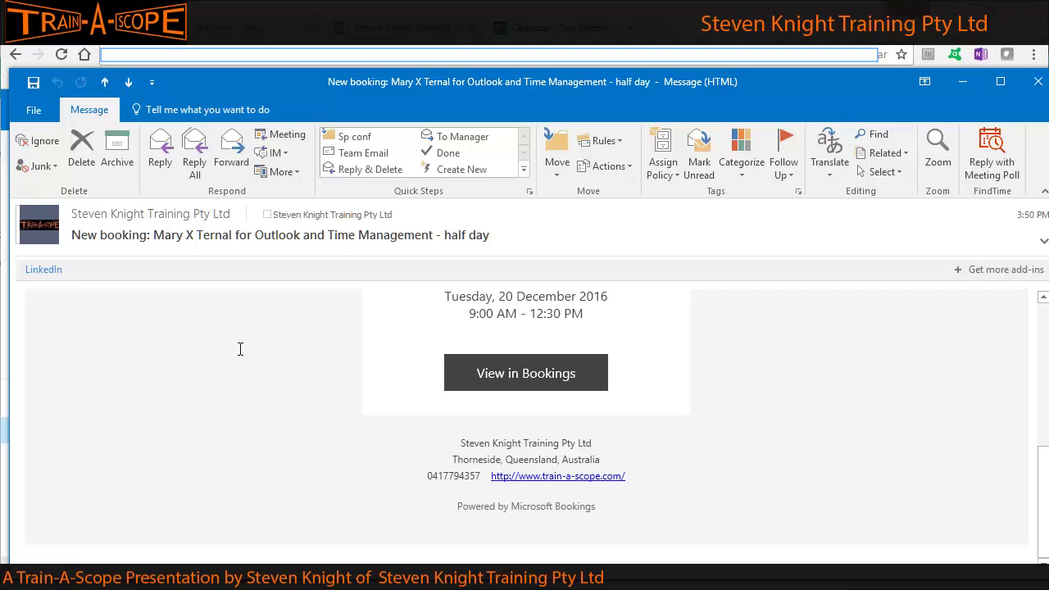
{"action": "scroll", "coordinate": [240, 349], "scroll_direction": "up", "scroll_amount": 3}
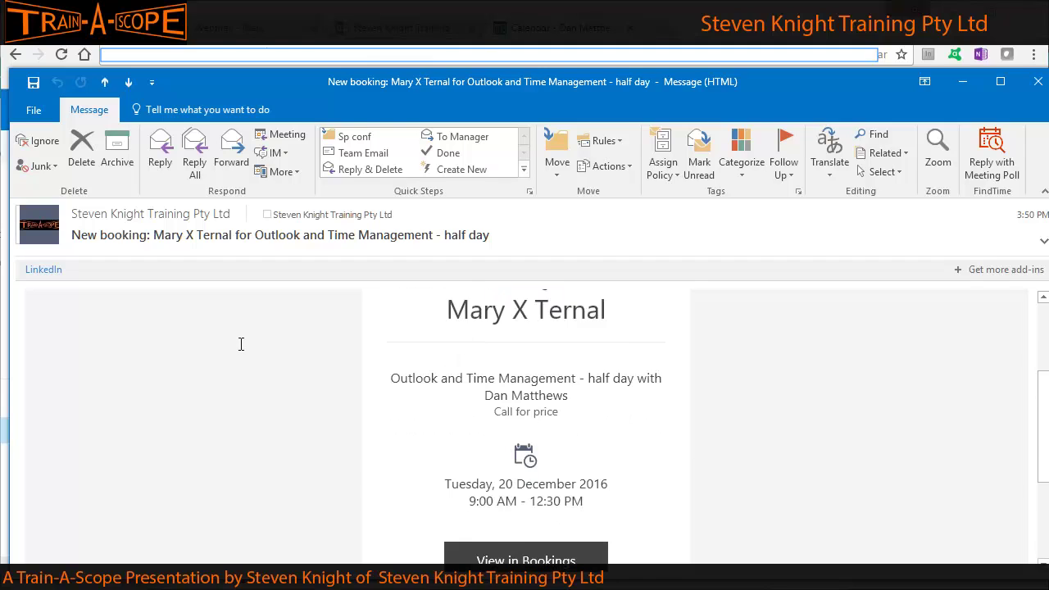
{"action": "scroll", "coordinate": [241, 344], "scroll_direction": "down", "scroll_amount": 1}
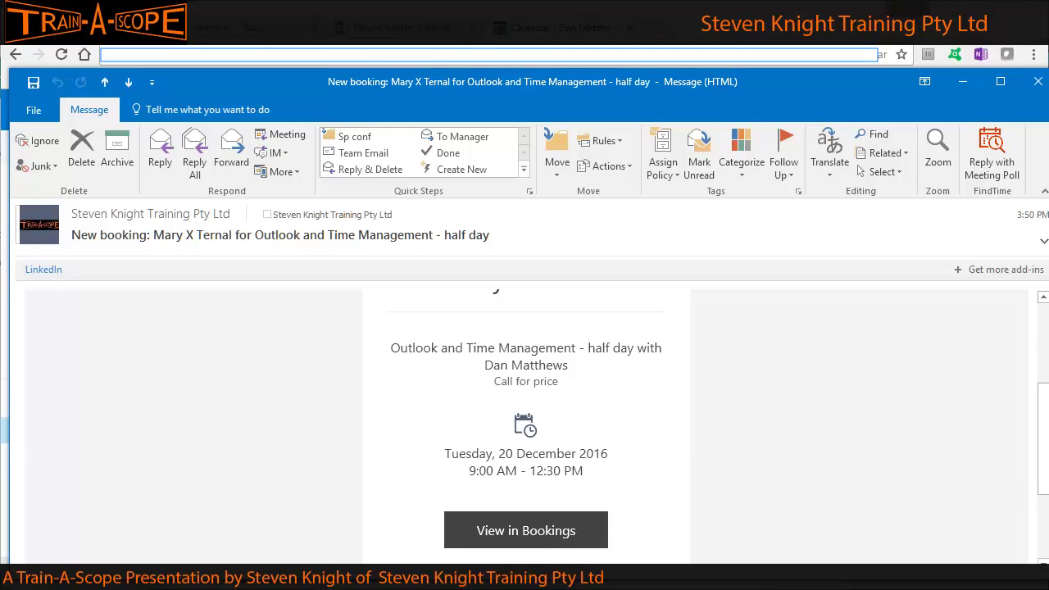